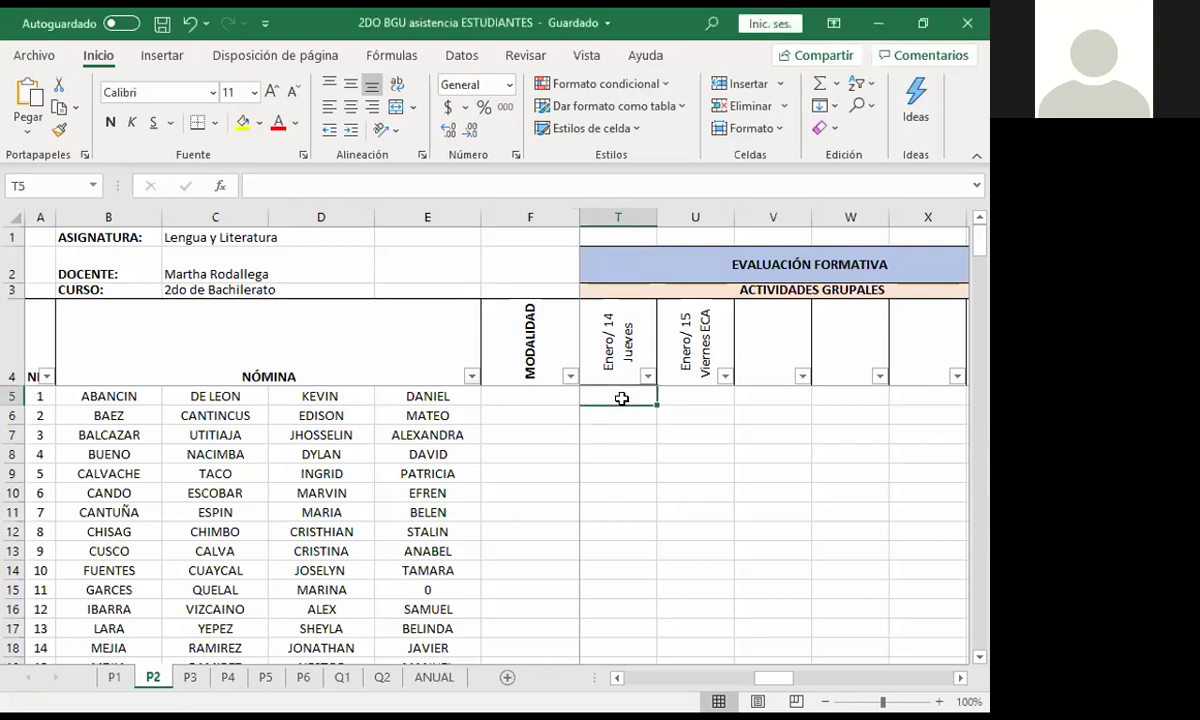
Record attendance in the Enero/14 Jueves column: A in T5 and T6, and F with a yellow fill in T7
text(A)
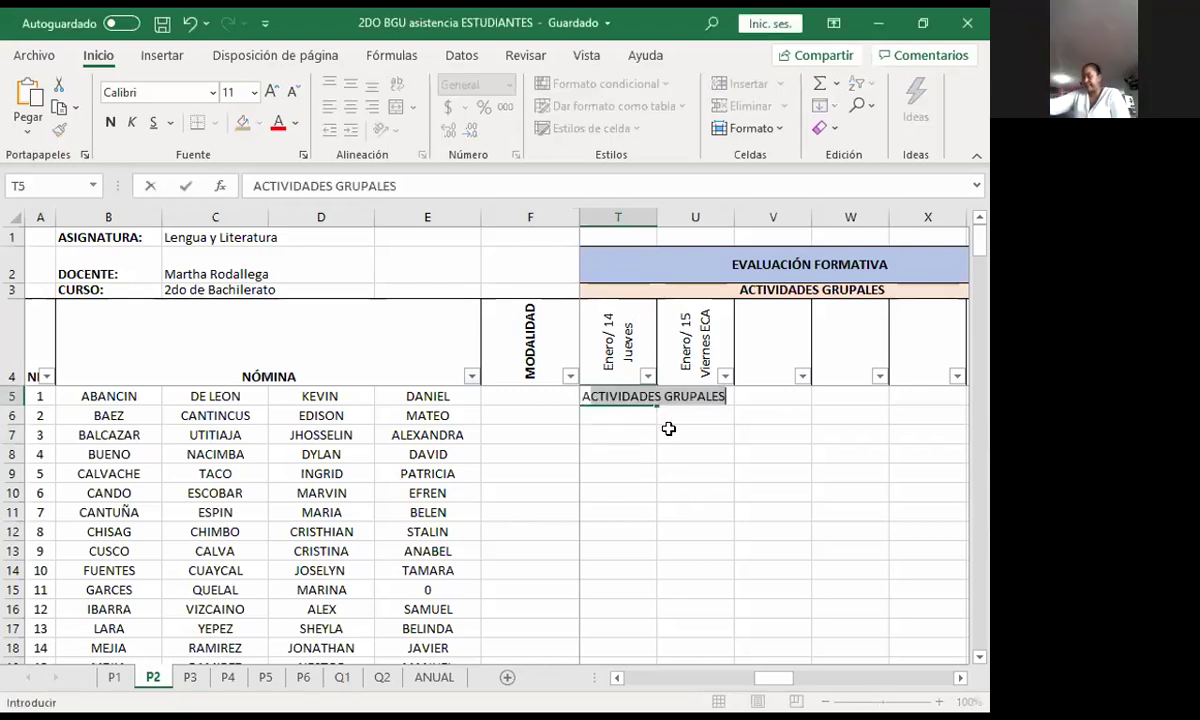
key(BackSpace)
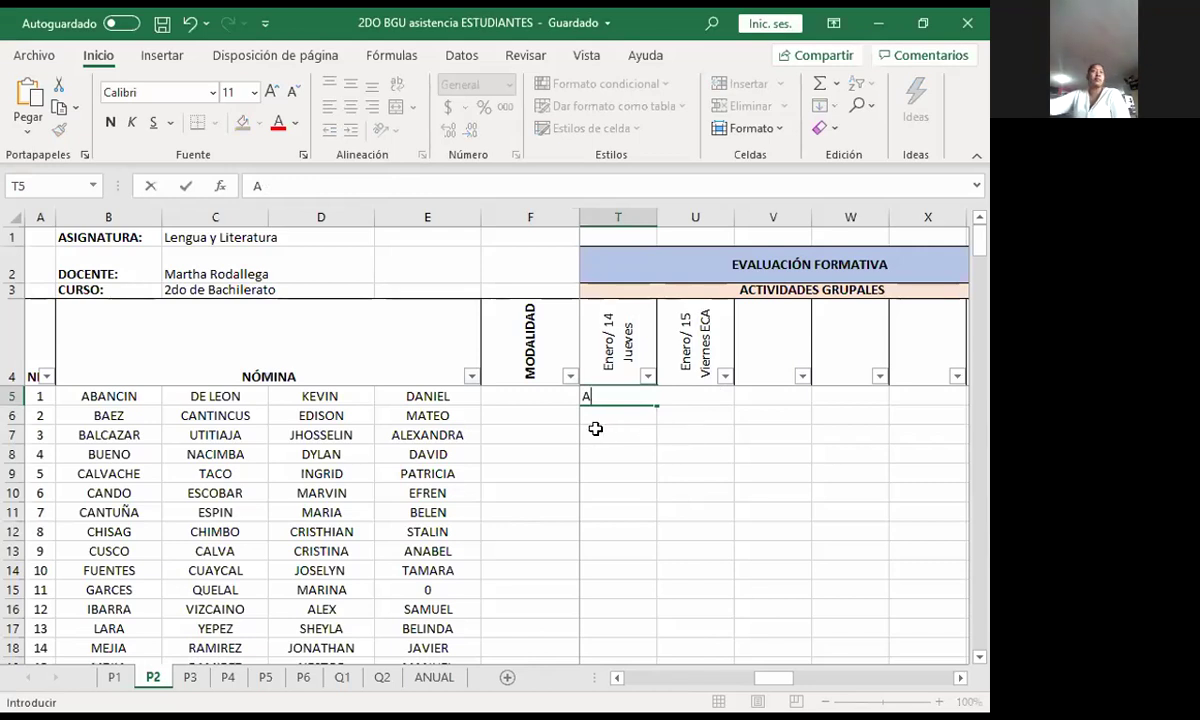
key(Return)
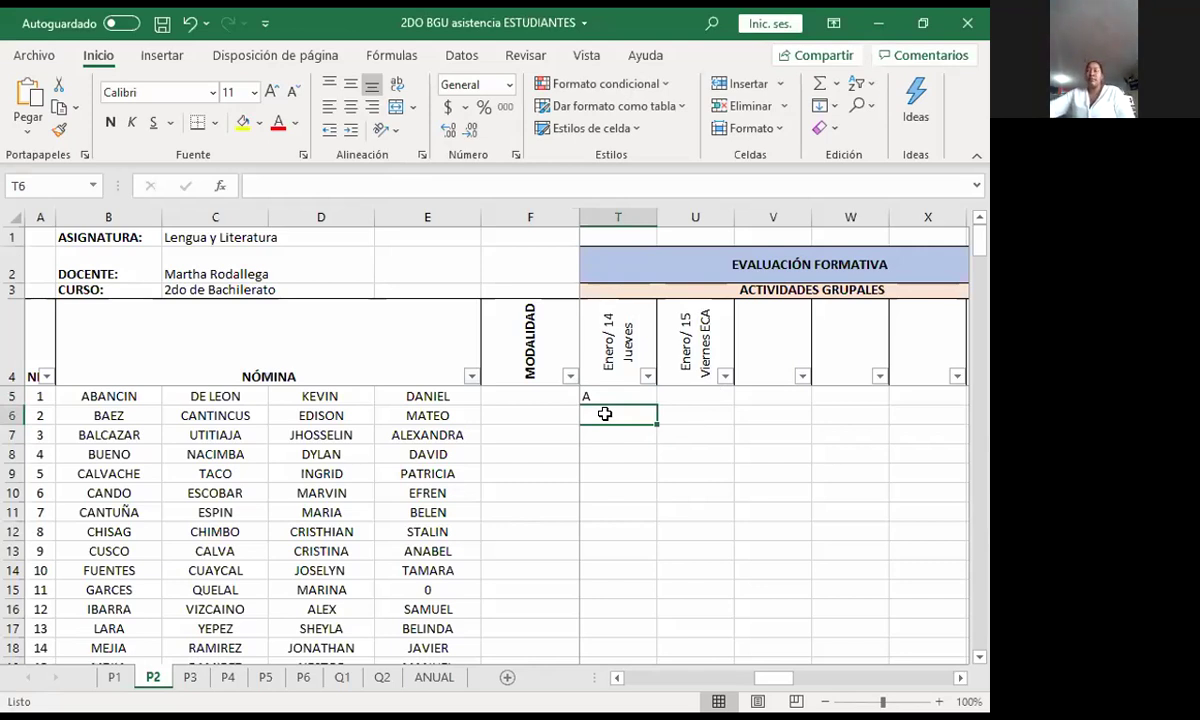
text(A)
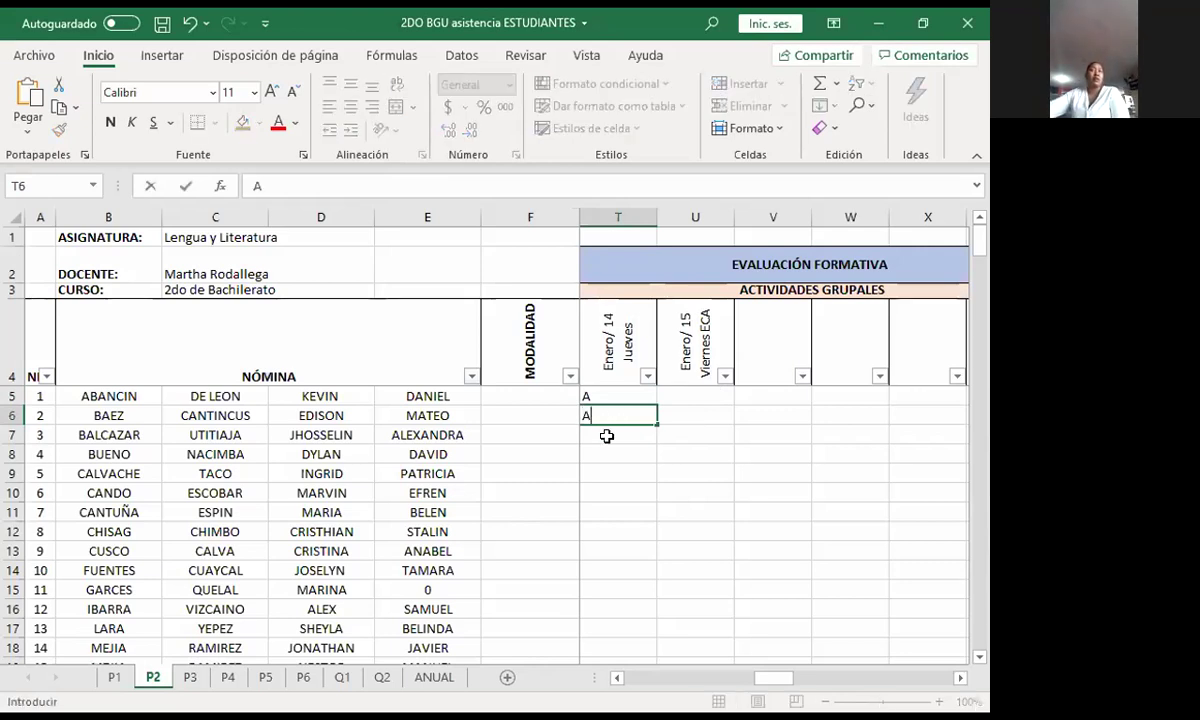
click(607, 436)
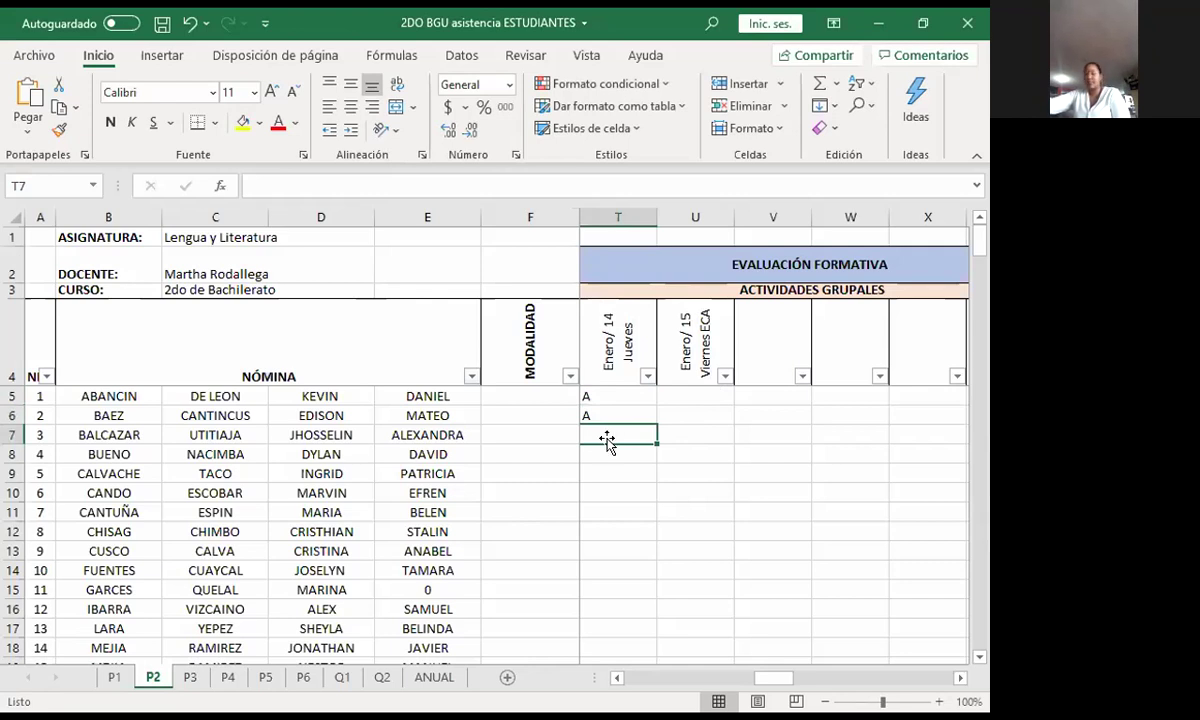
text(F)
click(607, 451)
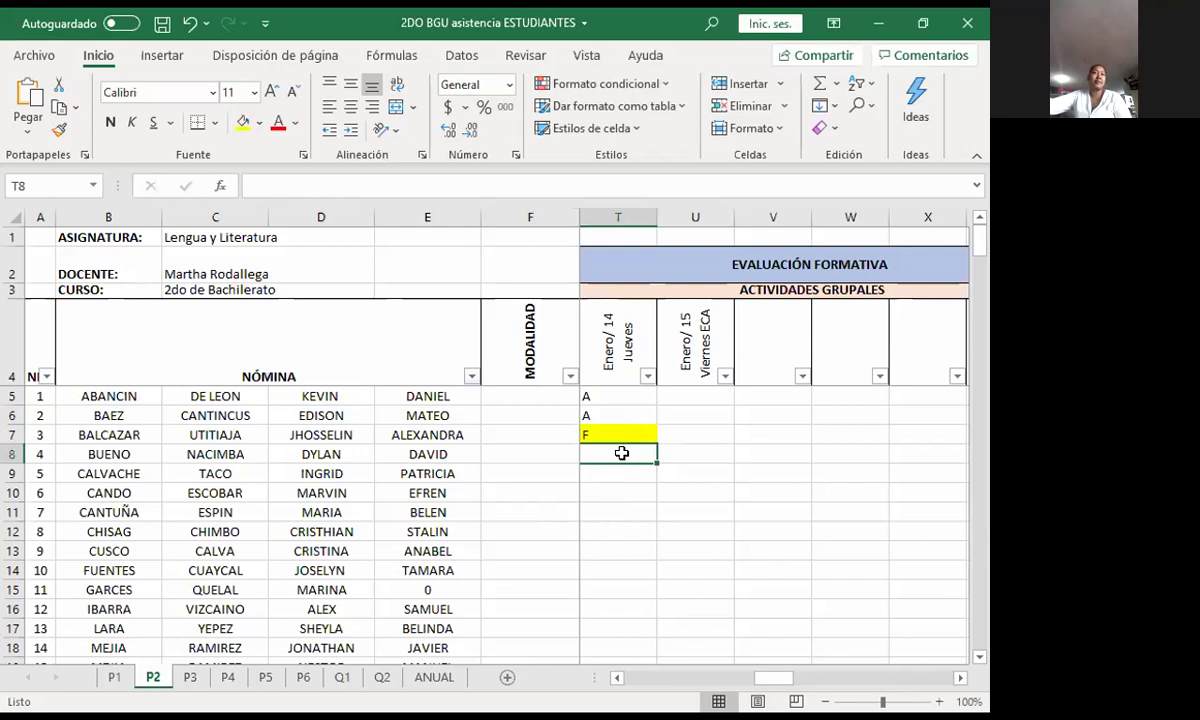
Enter A in cells T8 through T11 of the Enero/14 Jueves column for students 4 to 7
text(A)
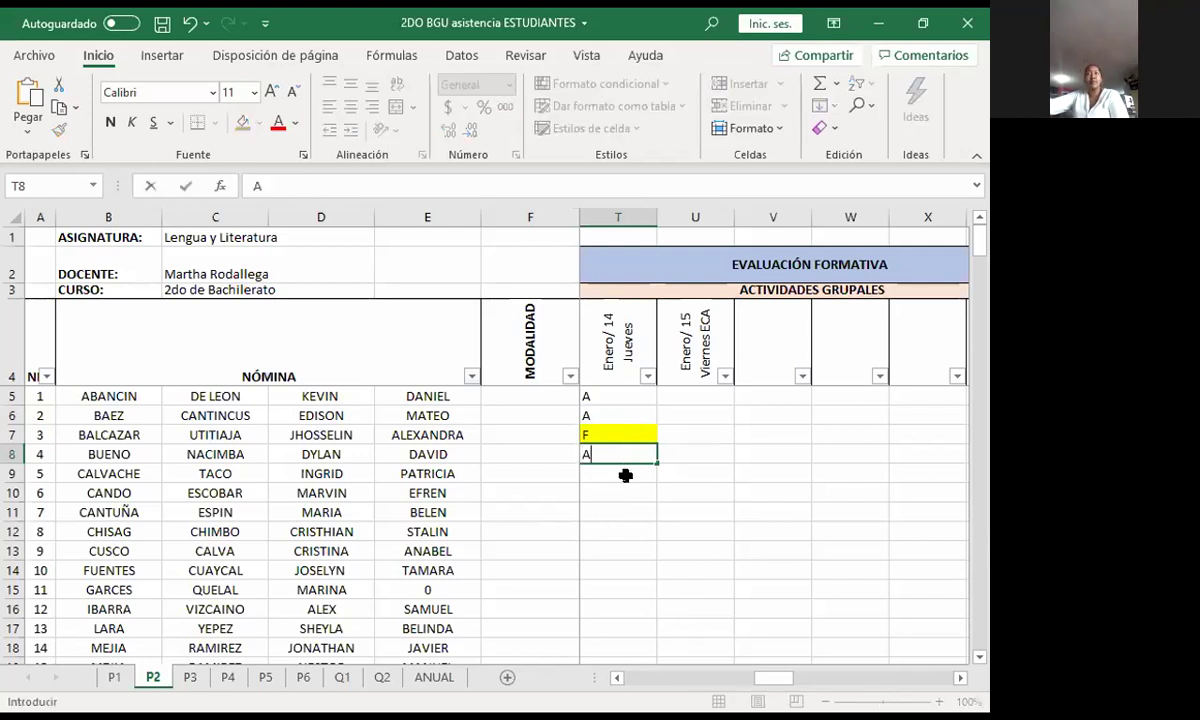
key(Return)
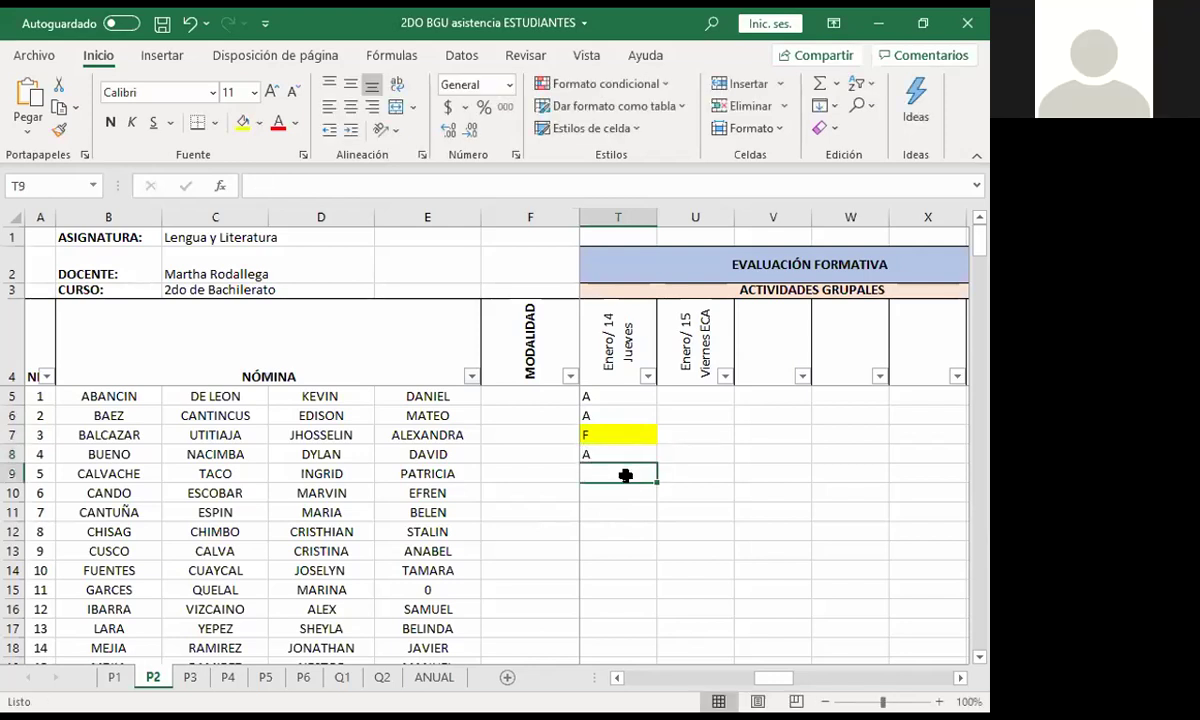
text(A)
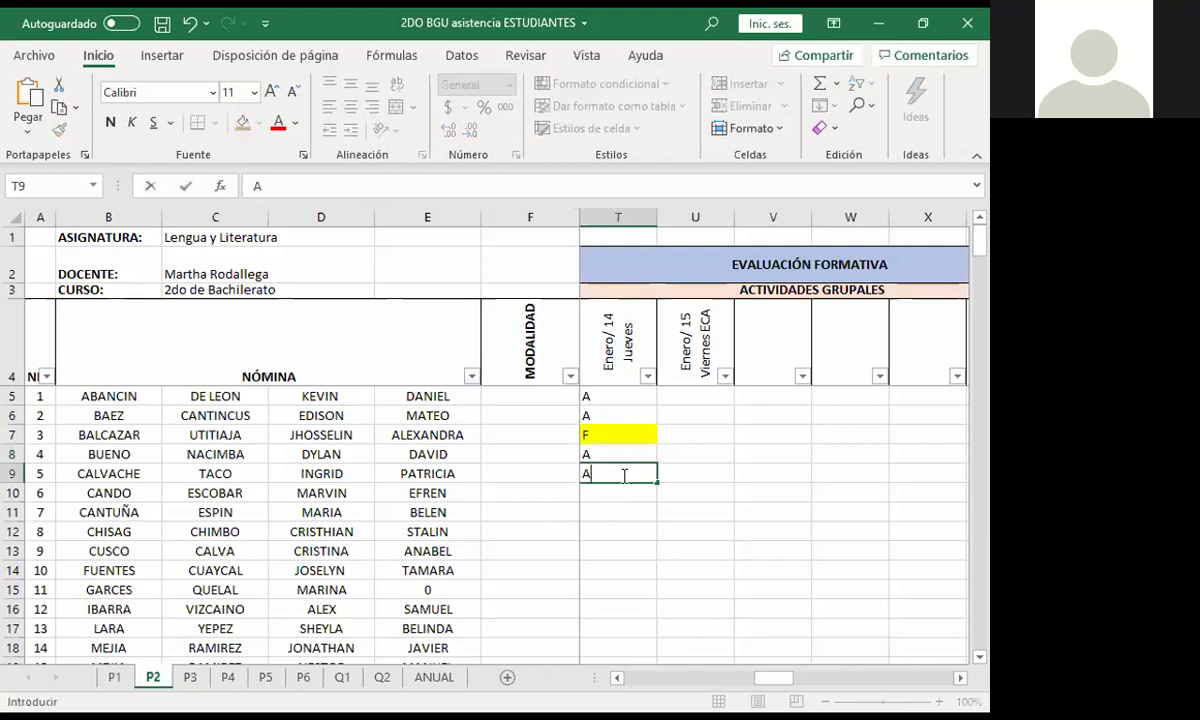
key(Return)
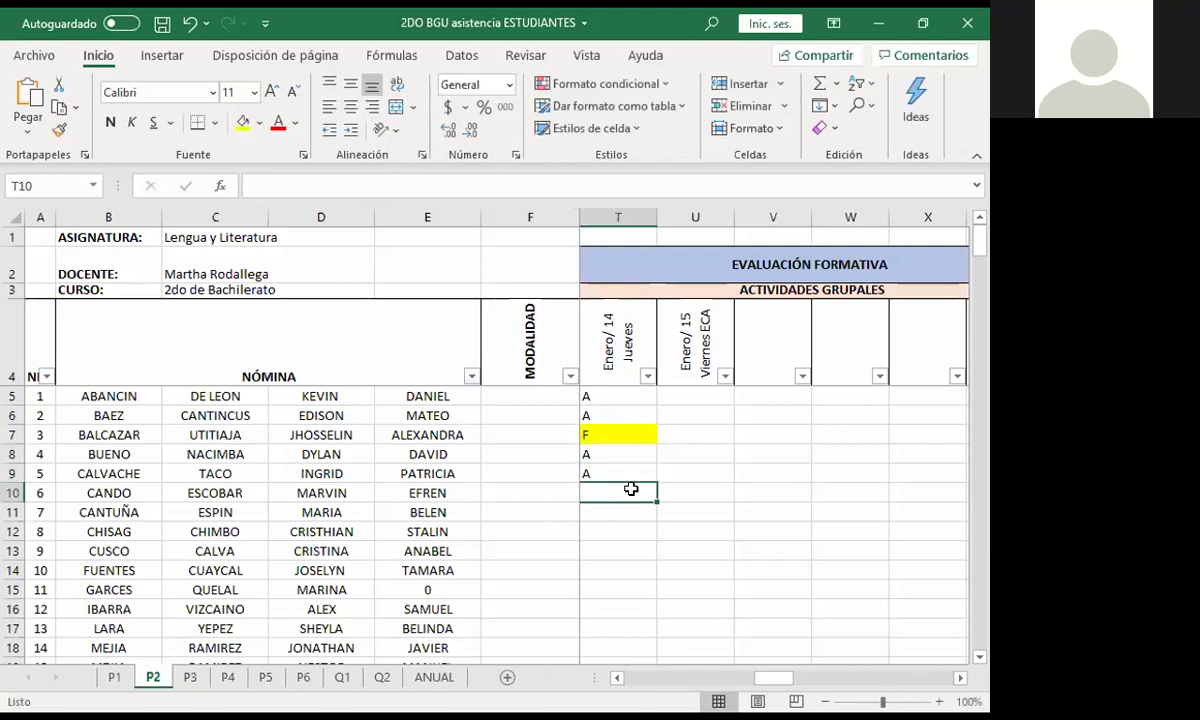
text(A)
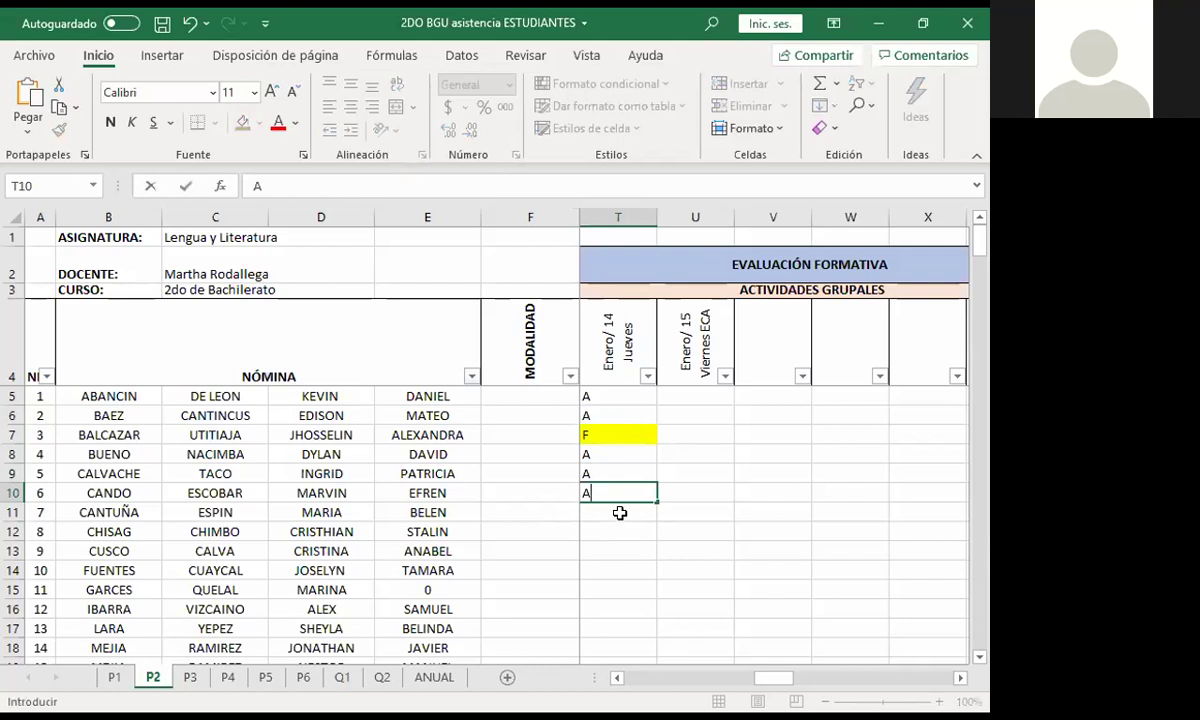
key(Return)
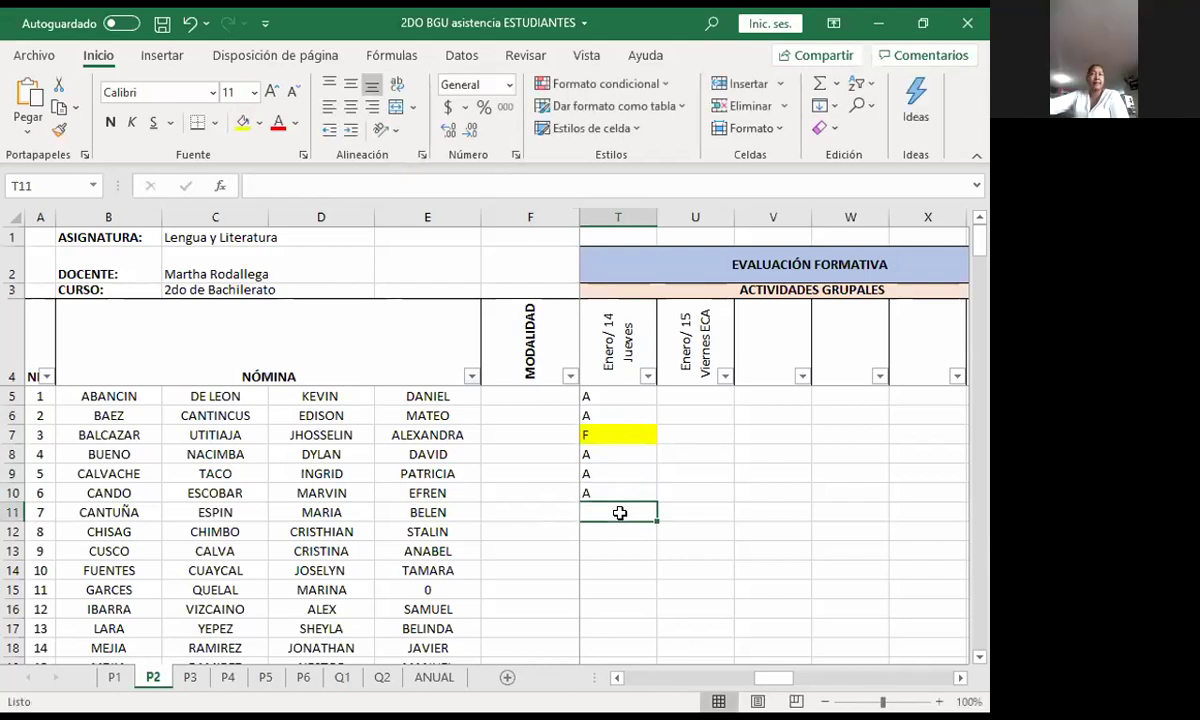
text(A)
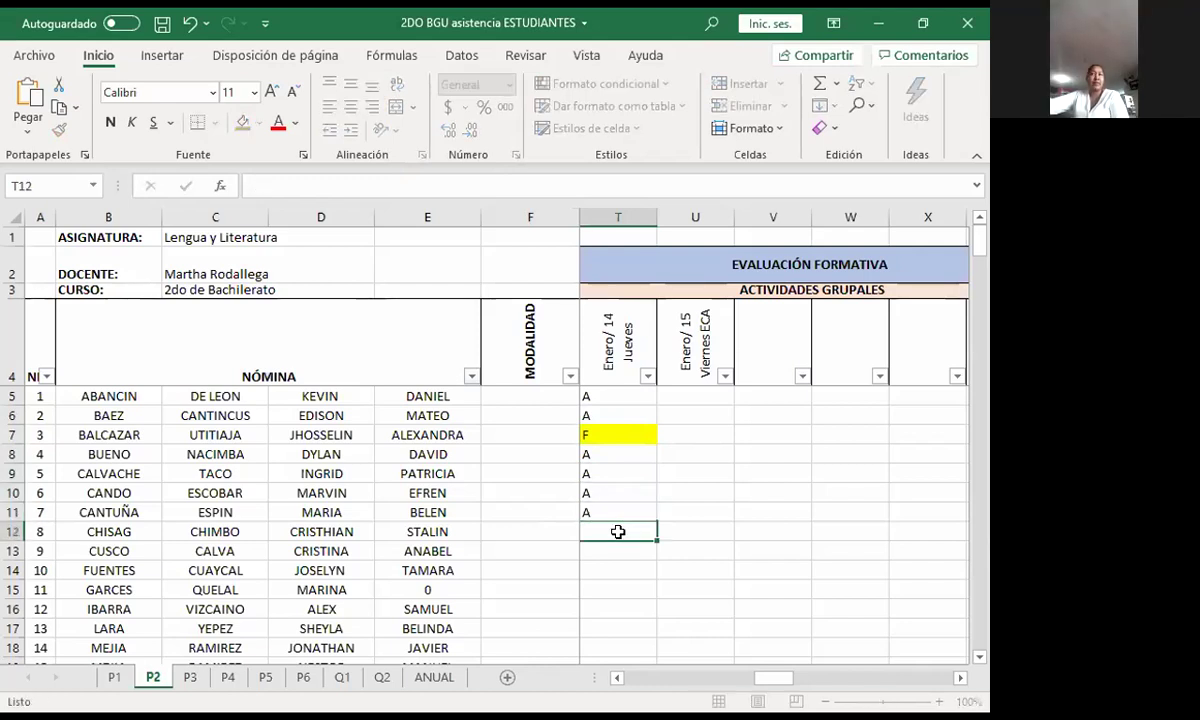
key(Return)
Enter A in cells T12 and T13 of the Enero/14 Jueves column for students 8 and 9
scroll(616, 530, down, 2)
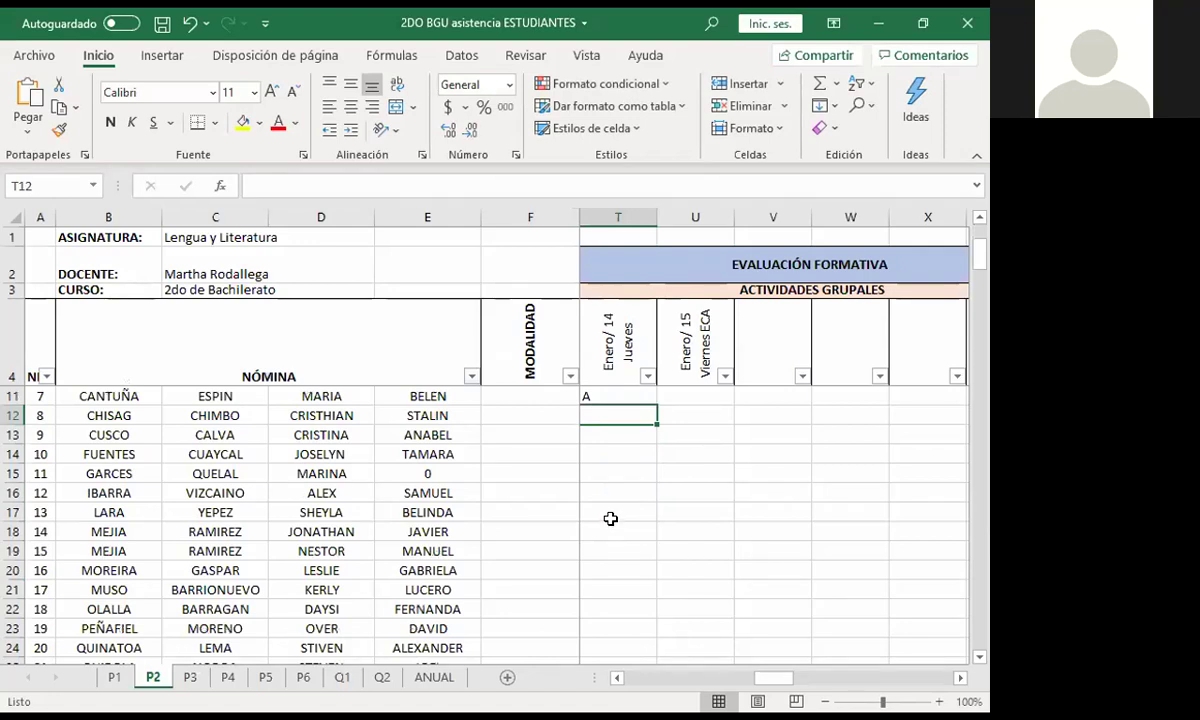
text(A)
click(604, 432)
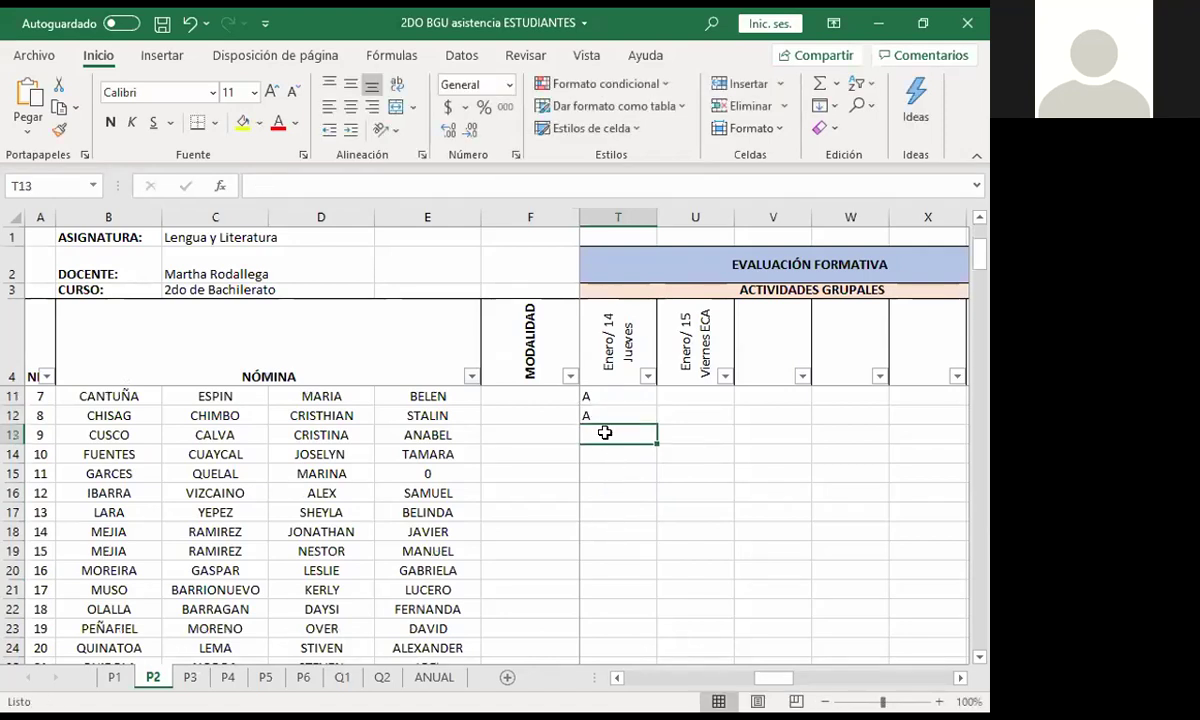
text(A)
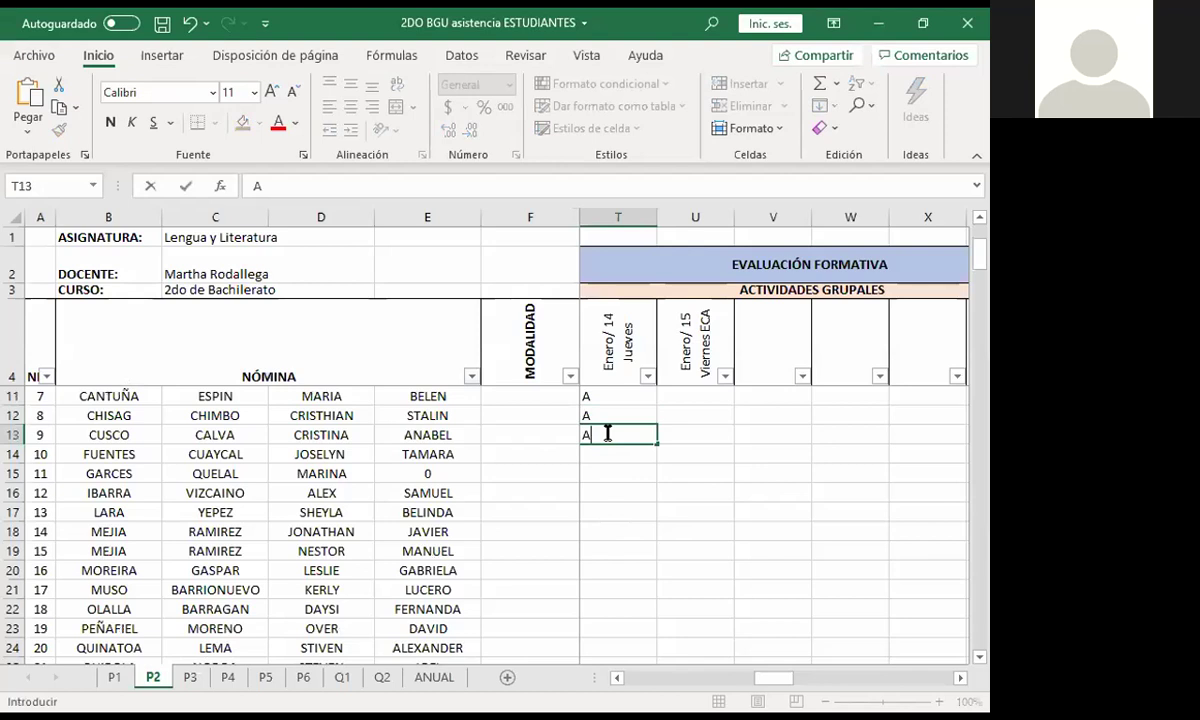
click(606, 451)
Remove the yellow fill from cell T13, setting it to no fill
click(606, 430)
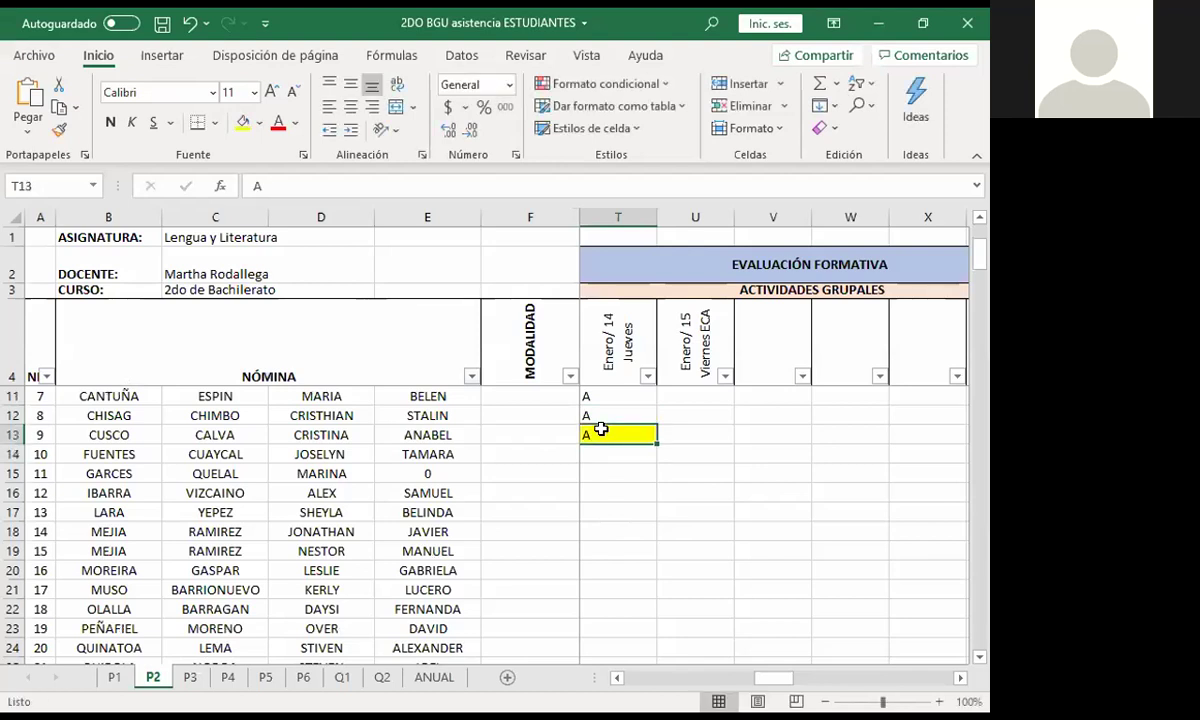
click(258, 122)
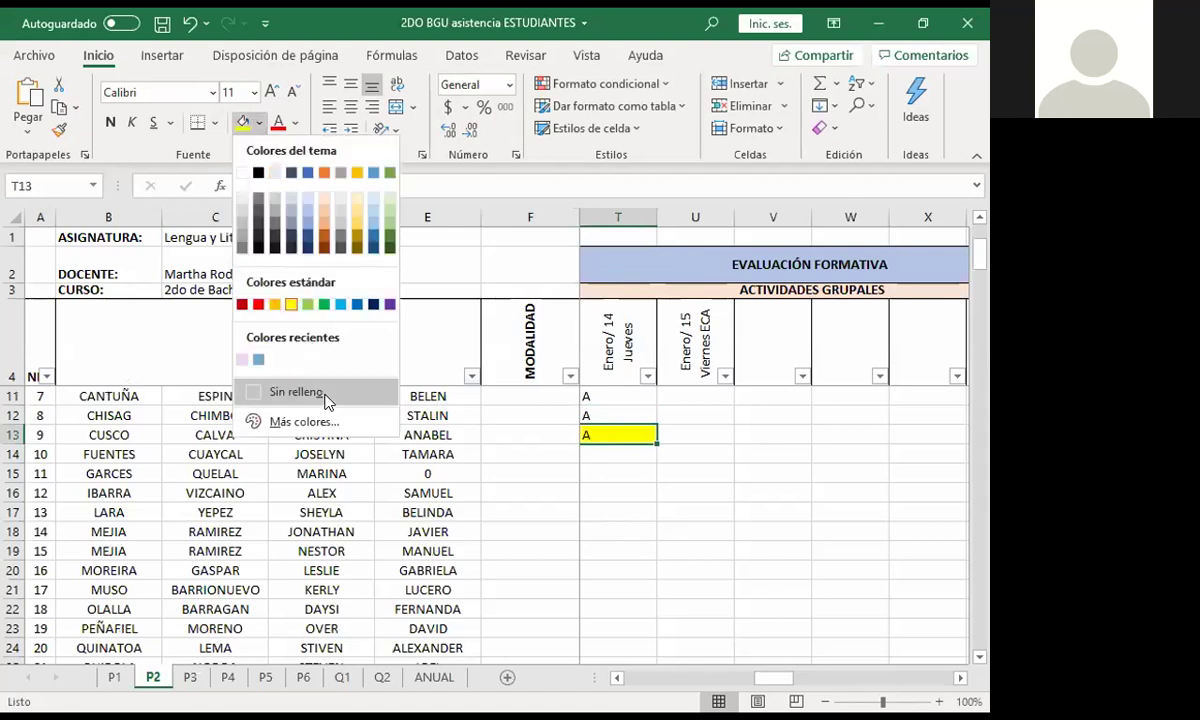
click(318, 391)
Enter A in T14 and T16 for students 10 and 12, leaving T15 blank for student 11
click(590, 455)
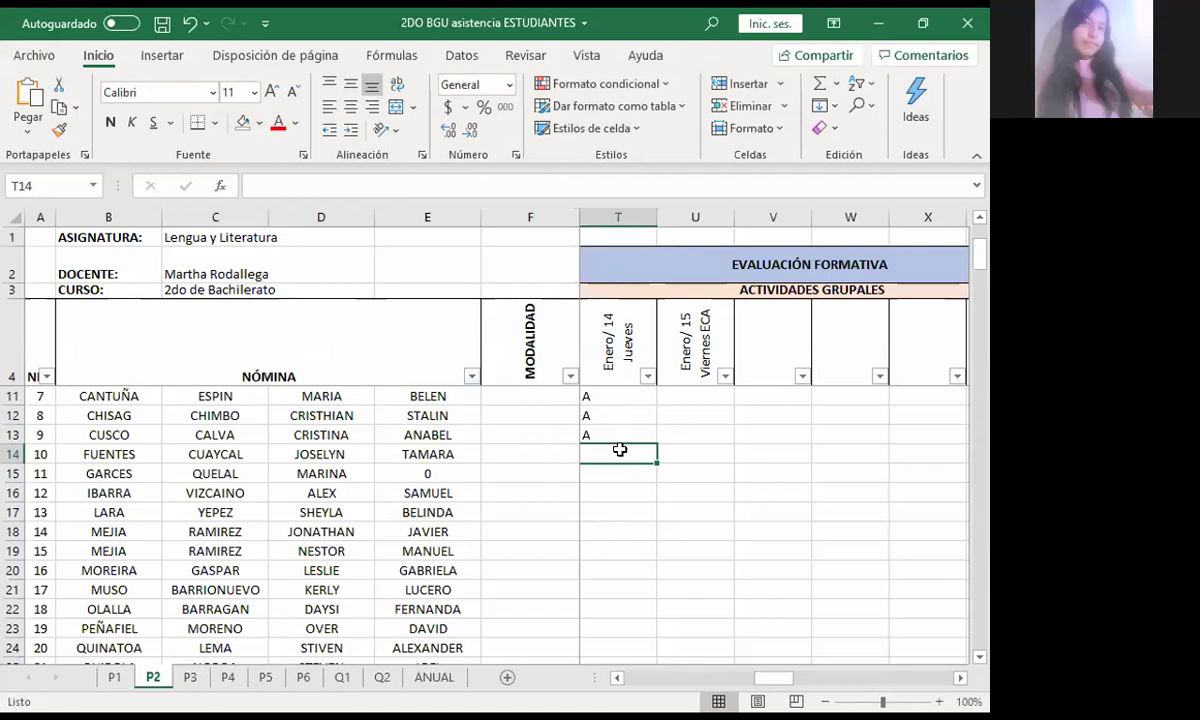
text(A)
click(607, 473)
click(605, 490)
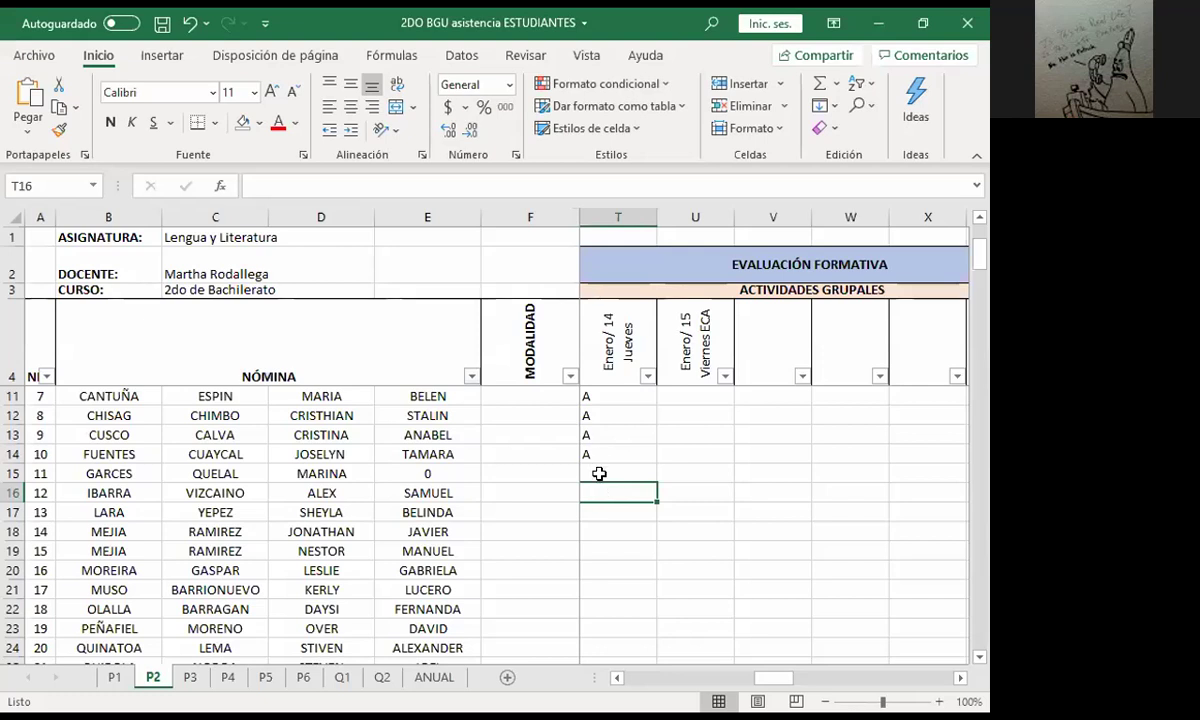
text(A)
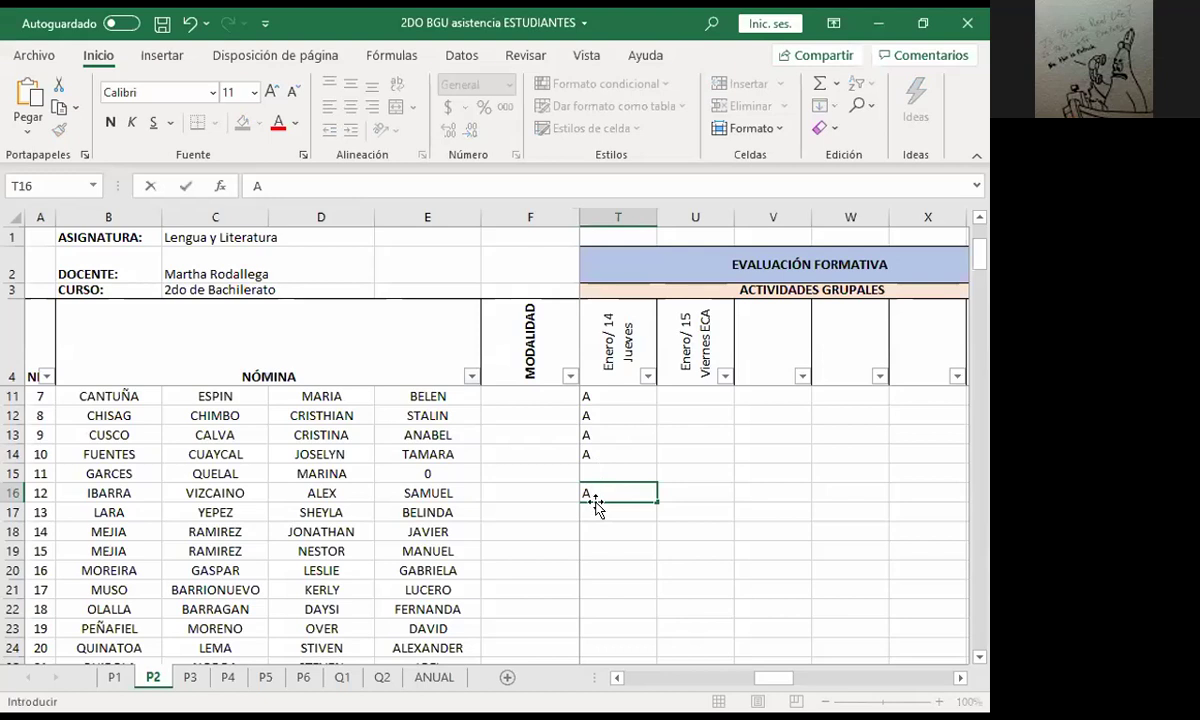
click(597, 495)
Enter A in cells T17 through T19 for students 13 to 15 and save the workbook
click(612, 508)
scroll(616, 509, down, 2)
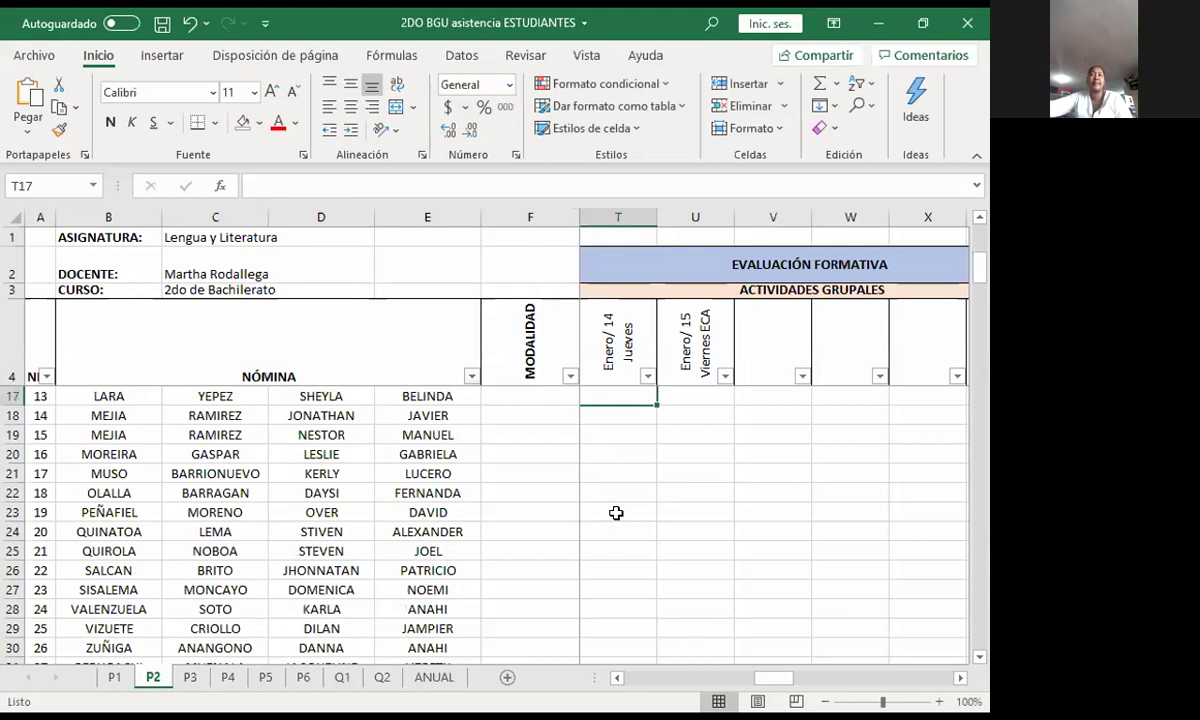
text(A)
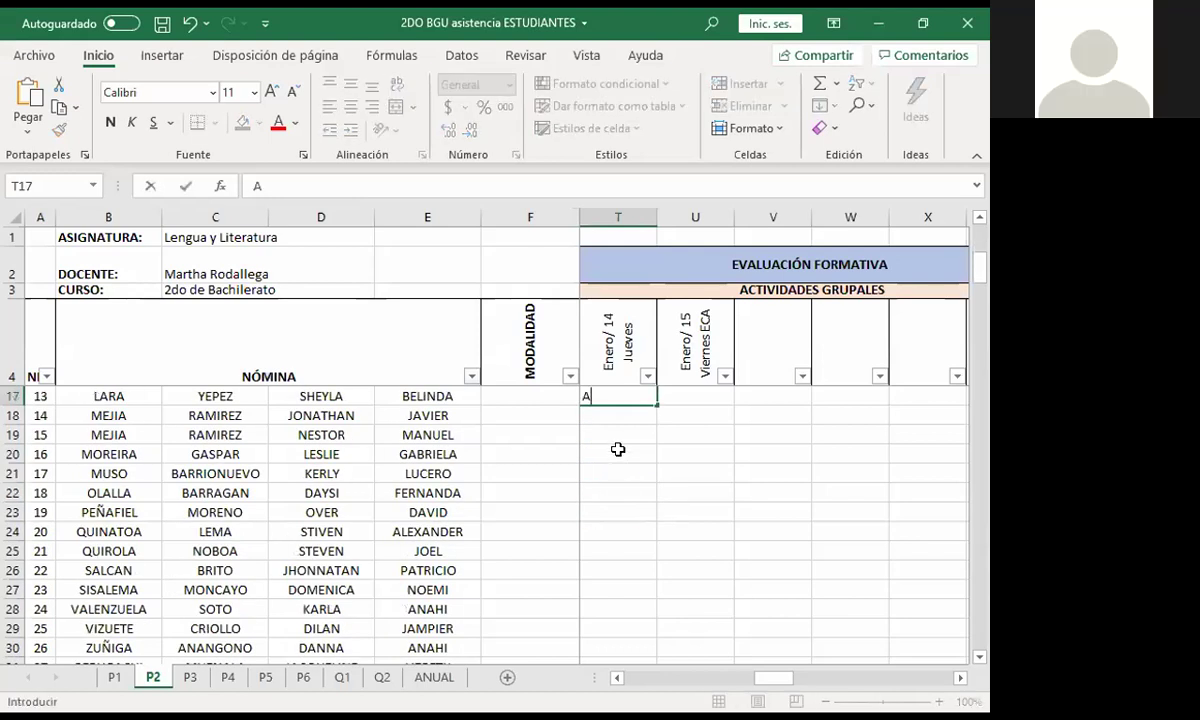
click(605, 414)
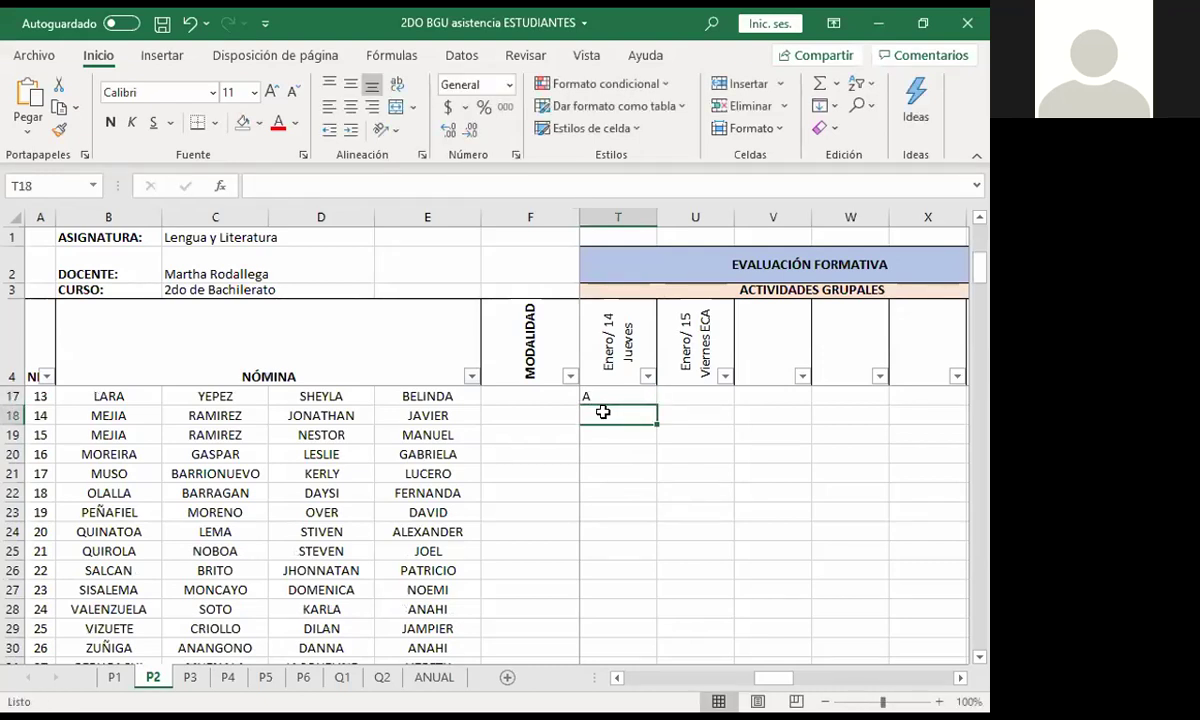
text(A)
click(605, 428)
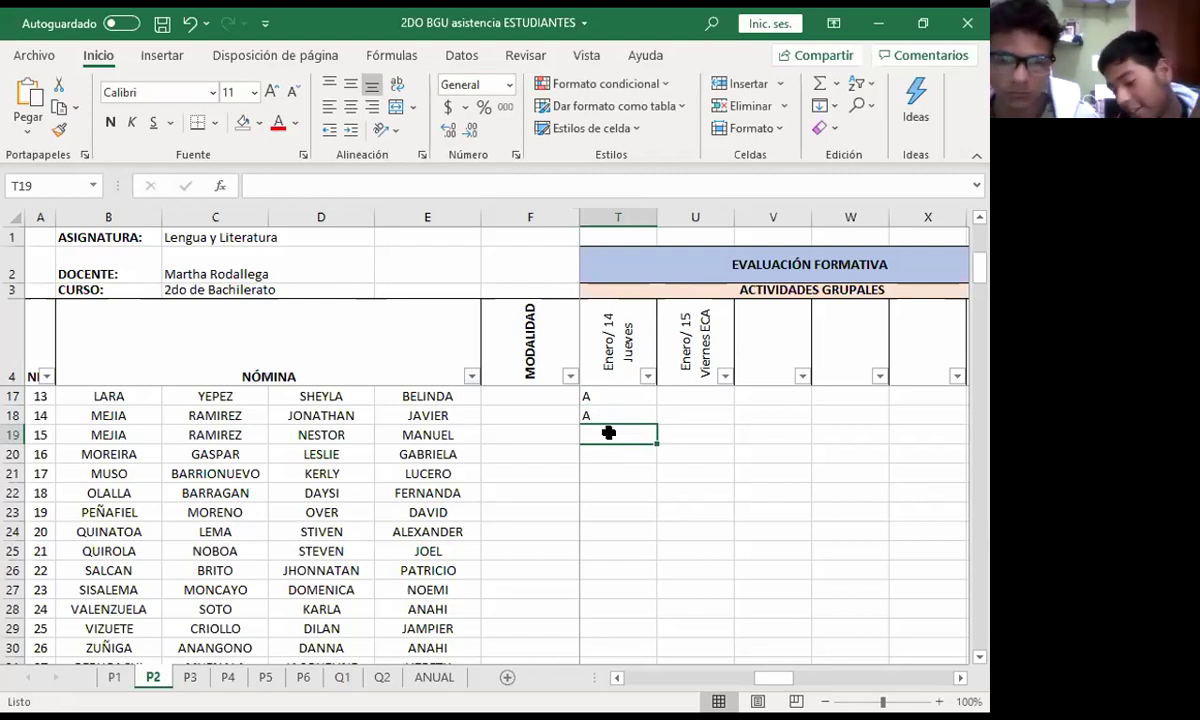
text(A)
key(Return)
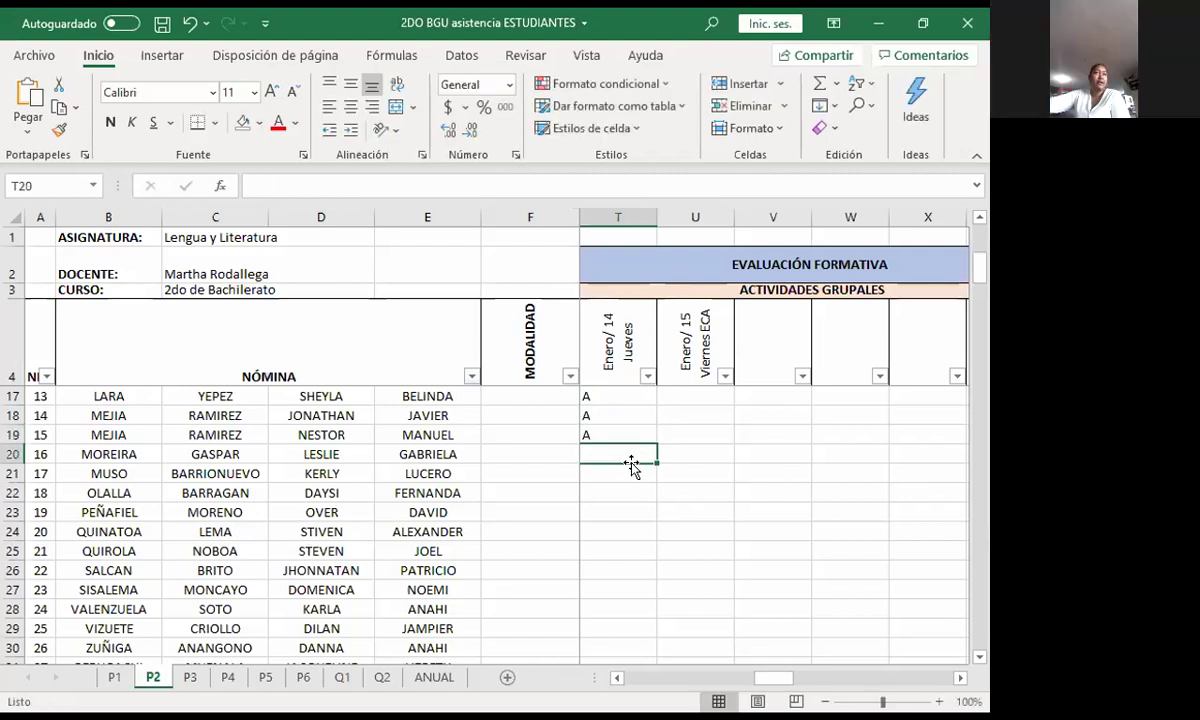
key(ctrl+s)
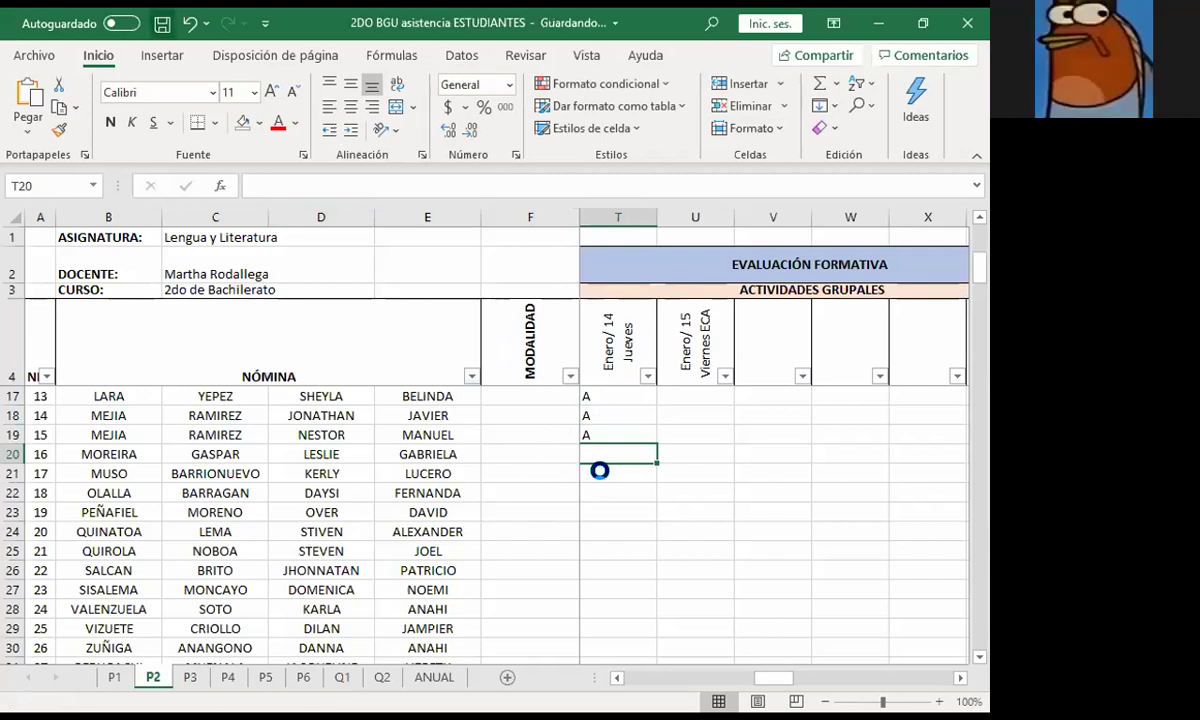
Enter A in T20 for student 16 and undo the yellow fill applied to that cell
text(A)
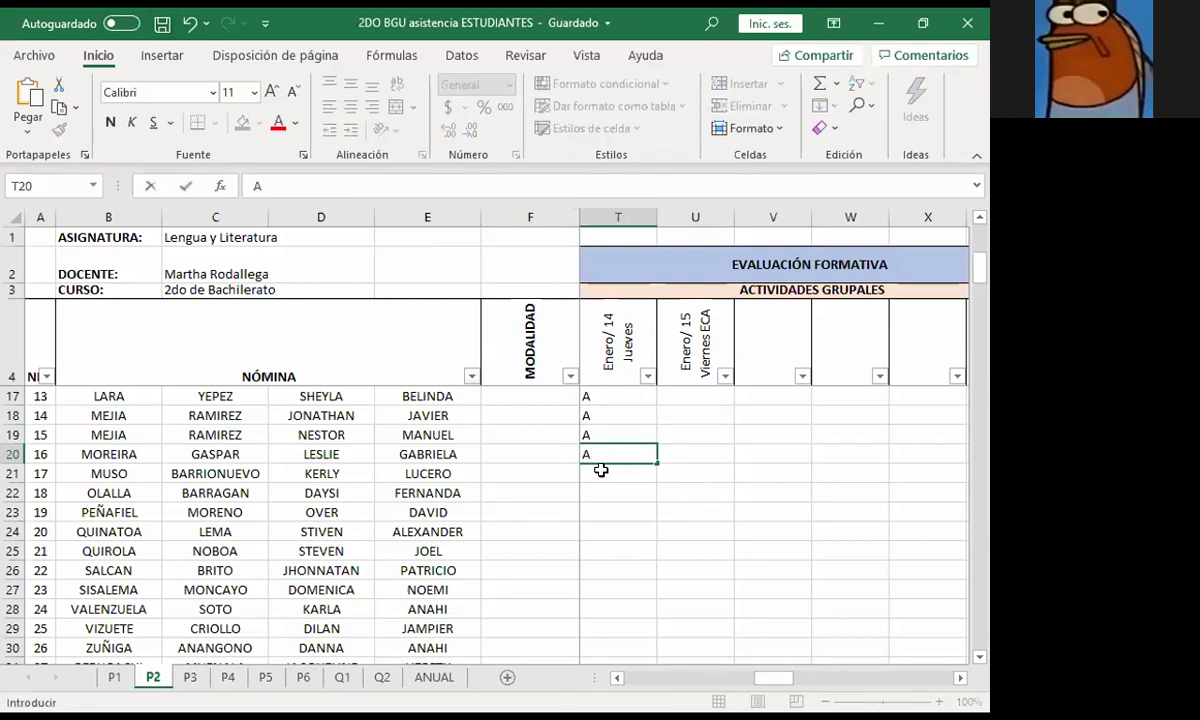
click(600, 470)
click(600, 448)
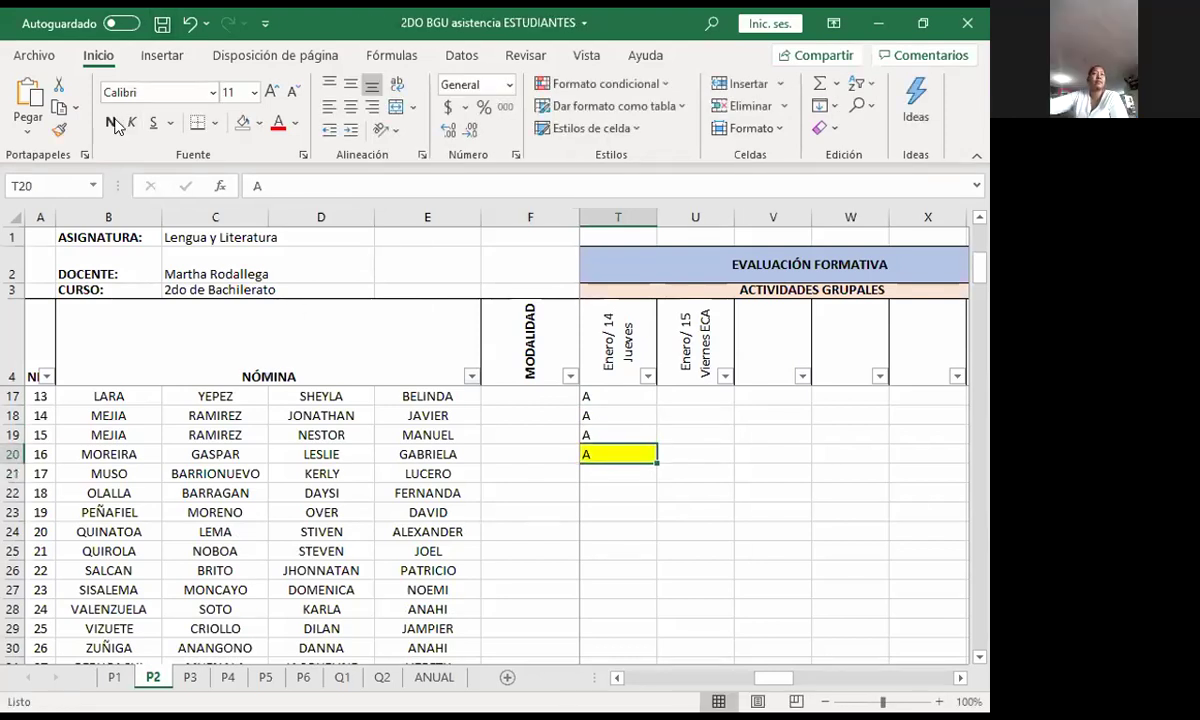
key(ctrl+z)
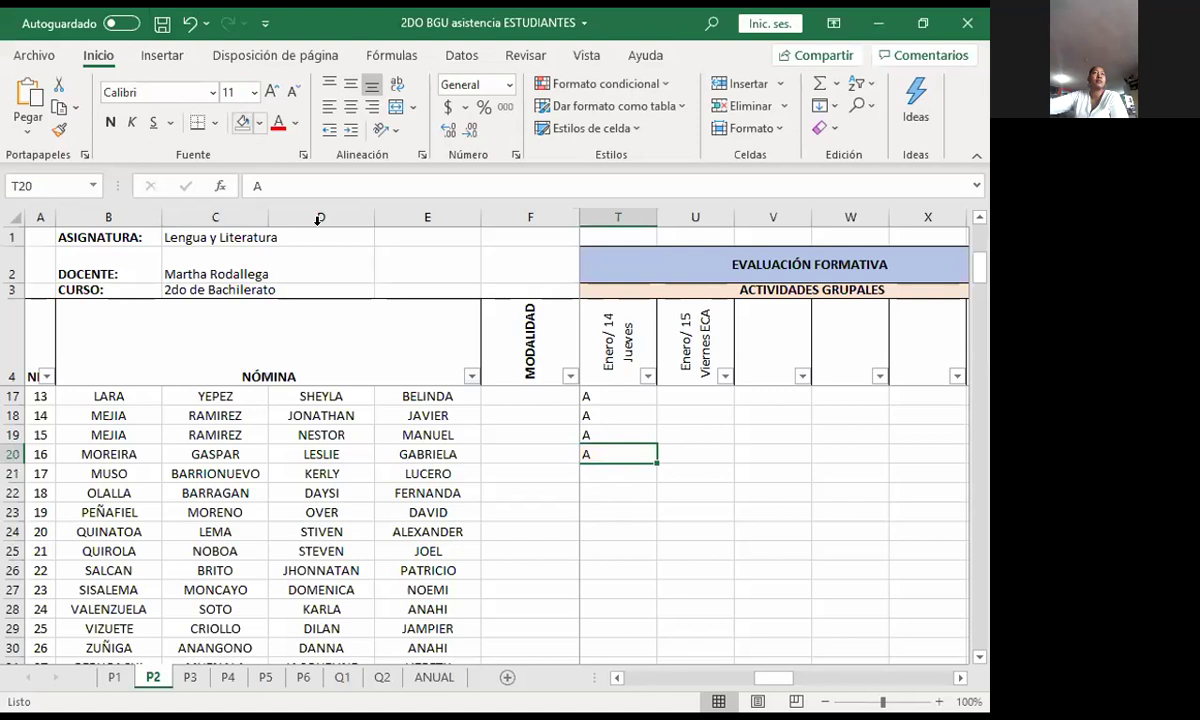
Enter A in cells T21 through T23 of the Enero/14 Jueves column for students 17 to 19
click(605, 472)
text(A)
click(605, 490)
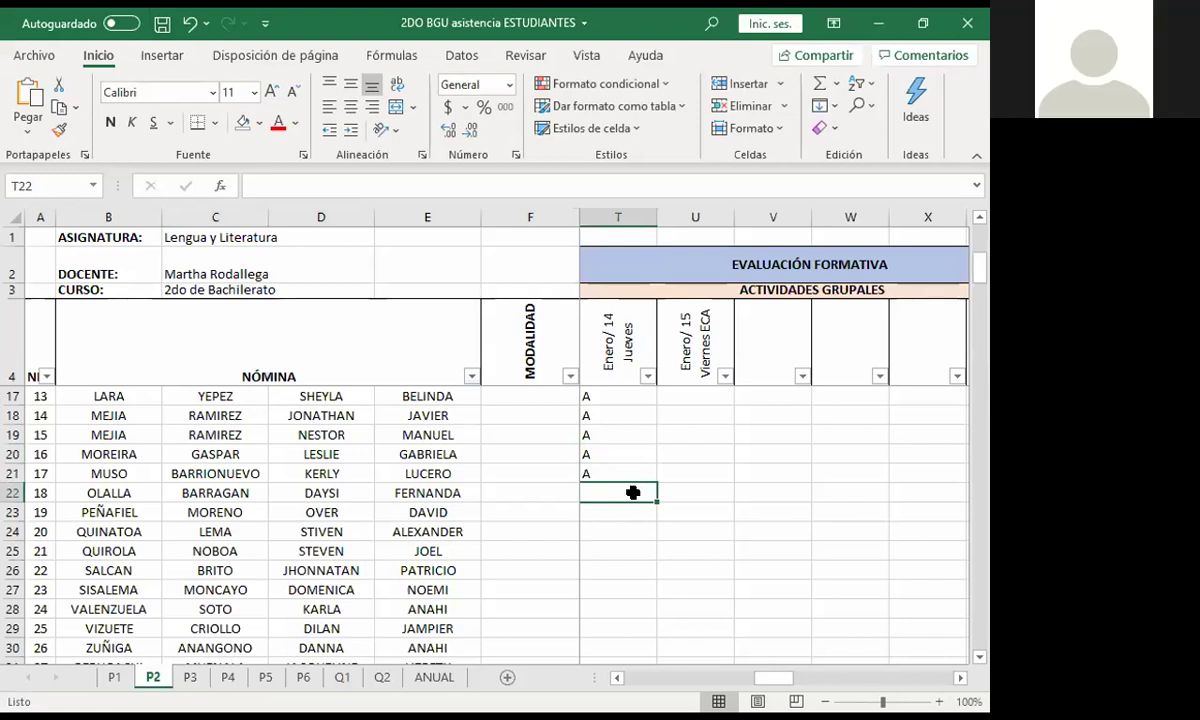
text(A)
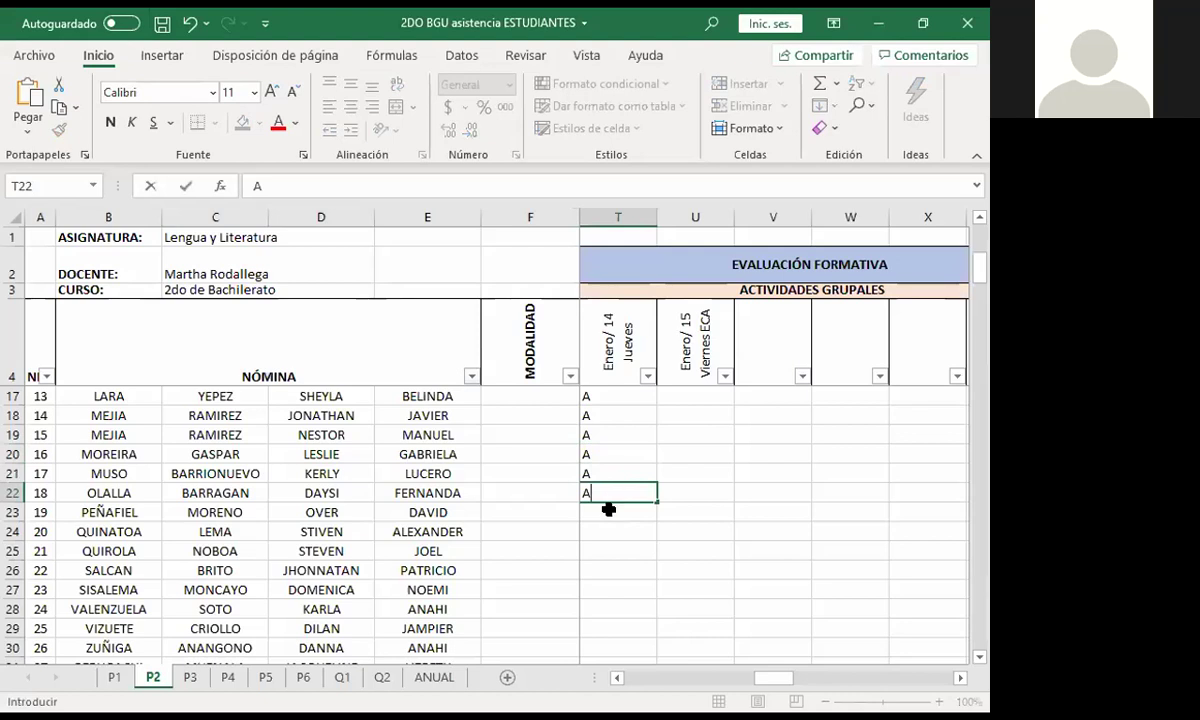
key(Return)
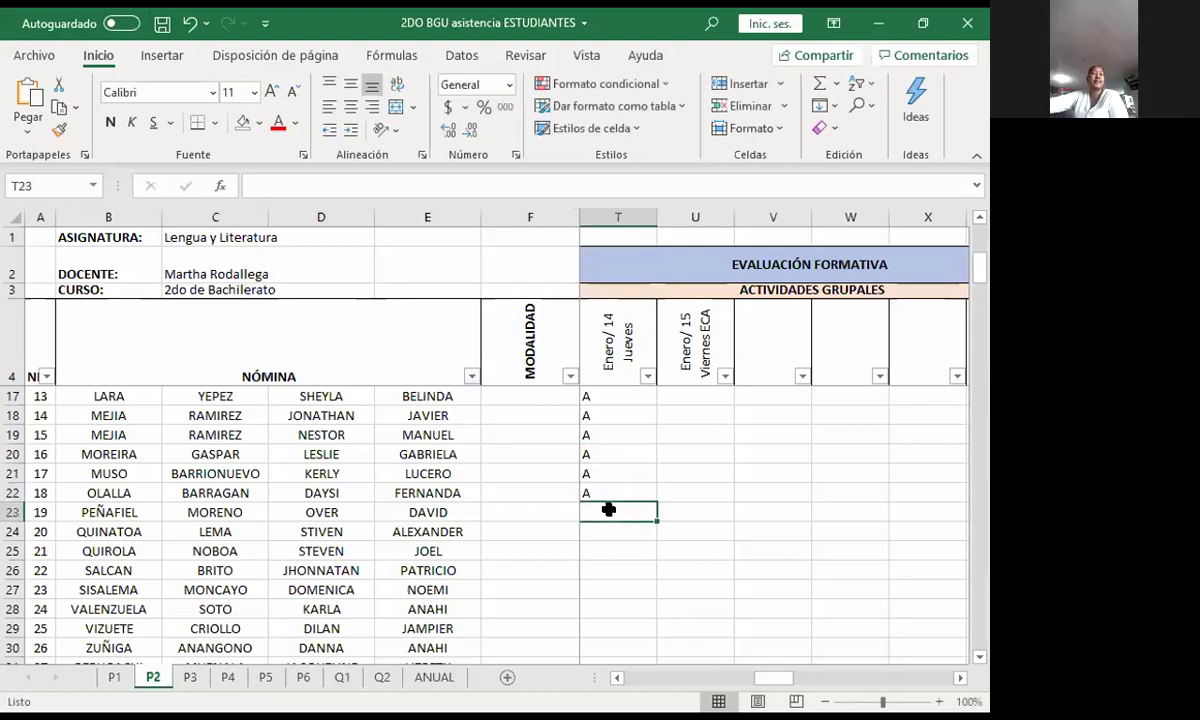
text(A)
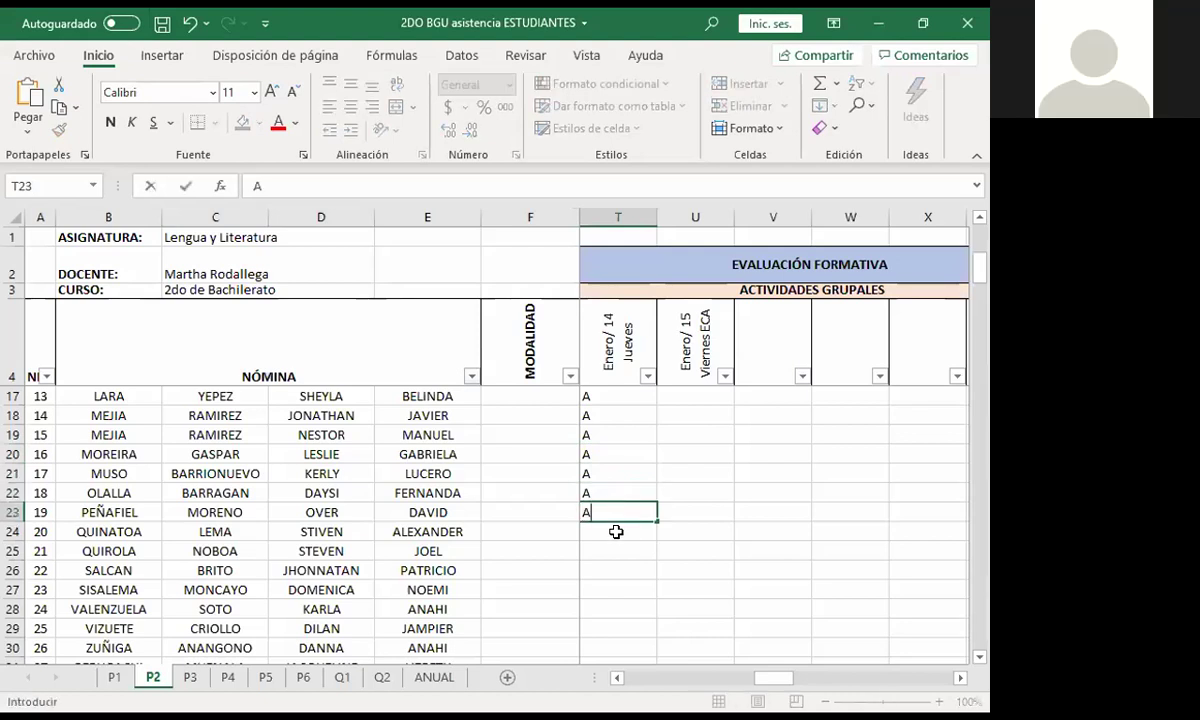
key(Return)
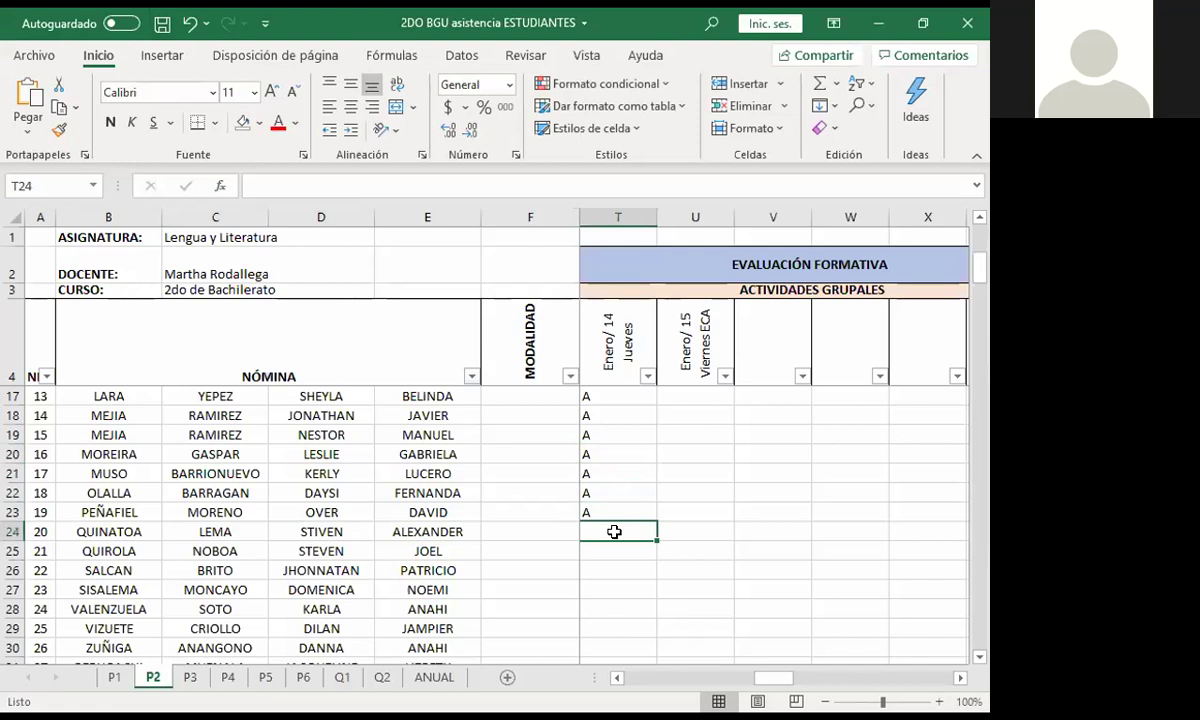
Enter A in cells T24 and T25 of the Enero/14 Jueves column for students 20 and 21
text(A)
key(Return)
scroll(606, 538, down, 2)
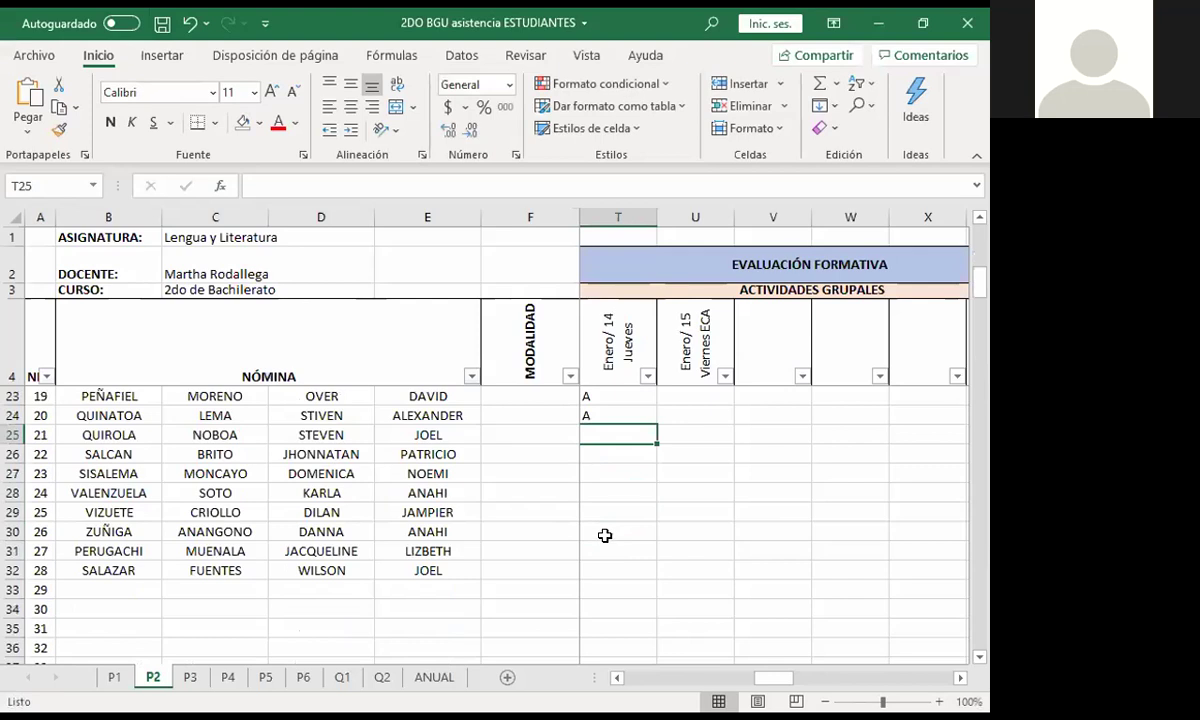
text(A)
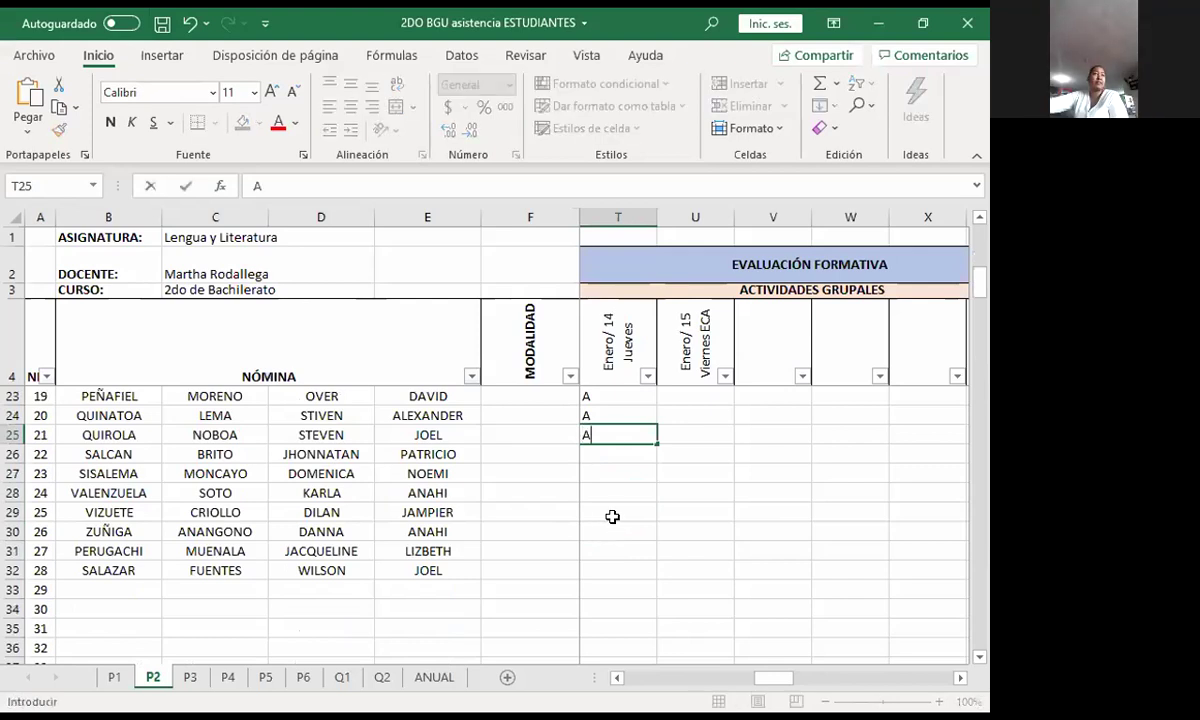
key(Return)
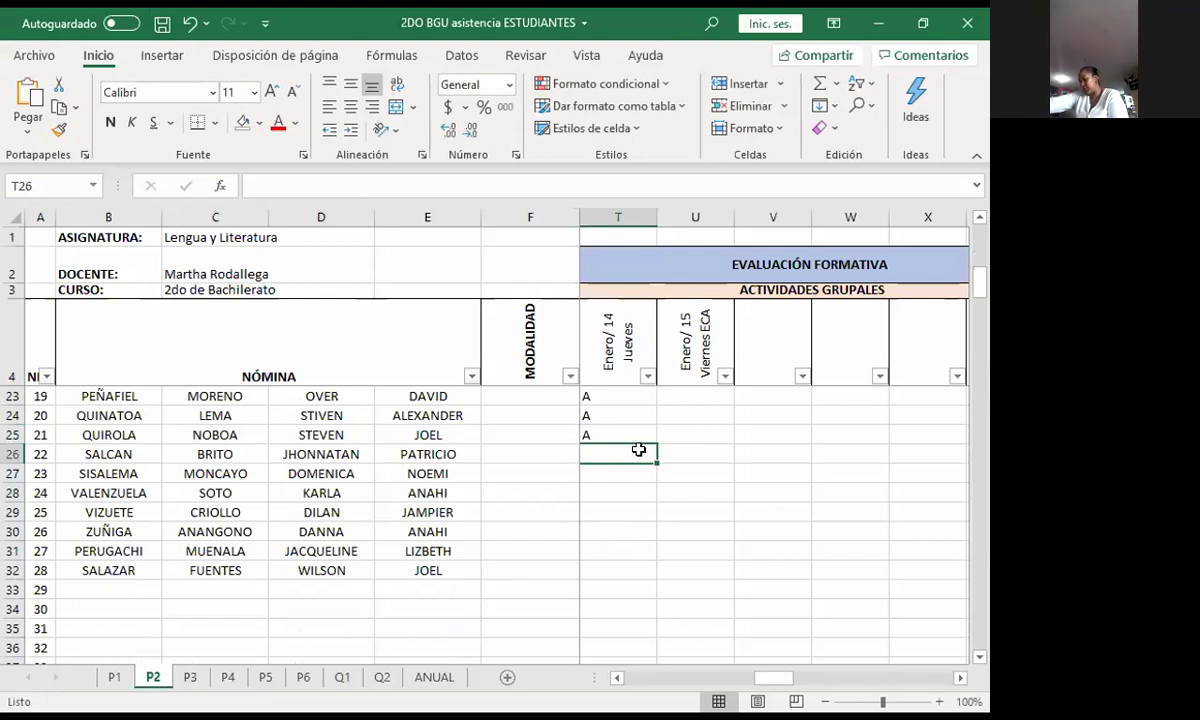
Enter F in cells T26 and T27 for students 22 and 23
text(F)
key(Return)
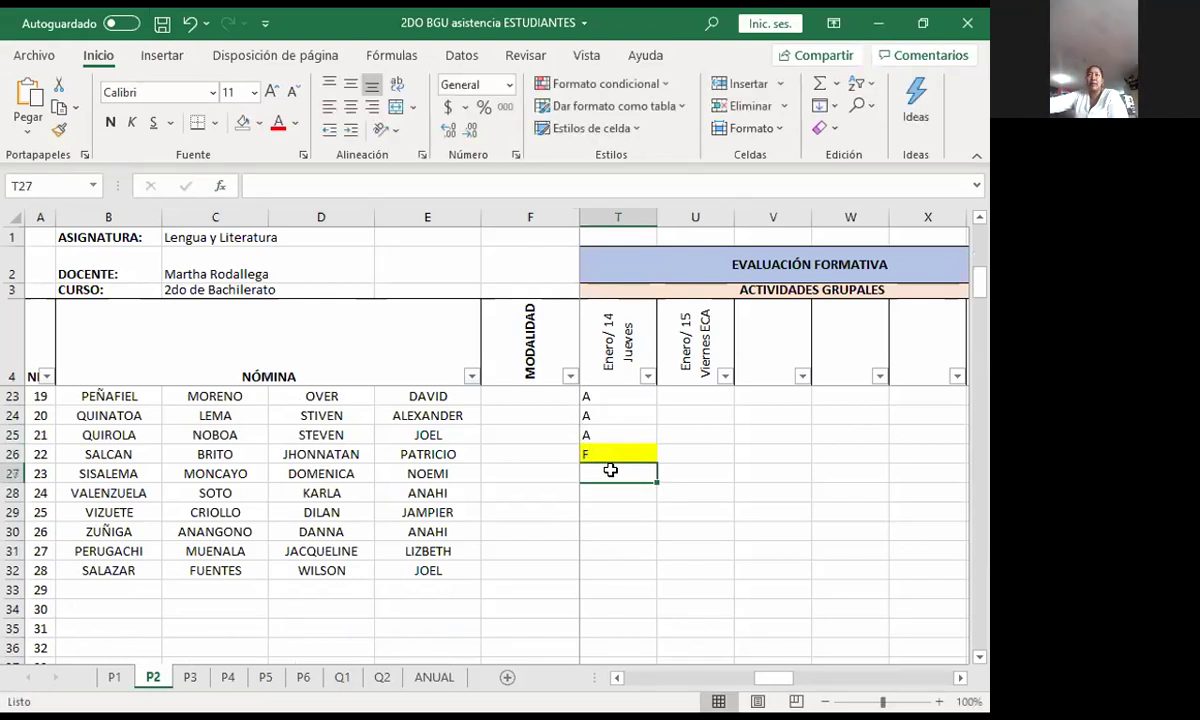
text(F)
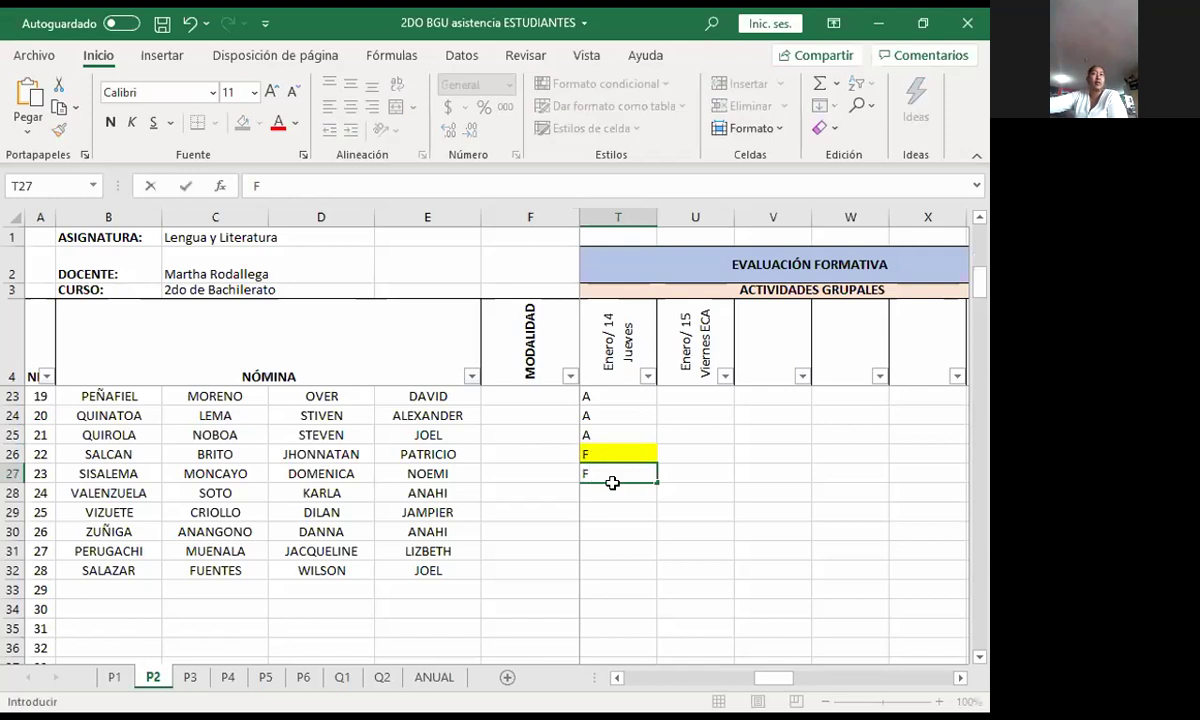
key(Return)
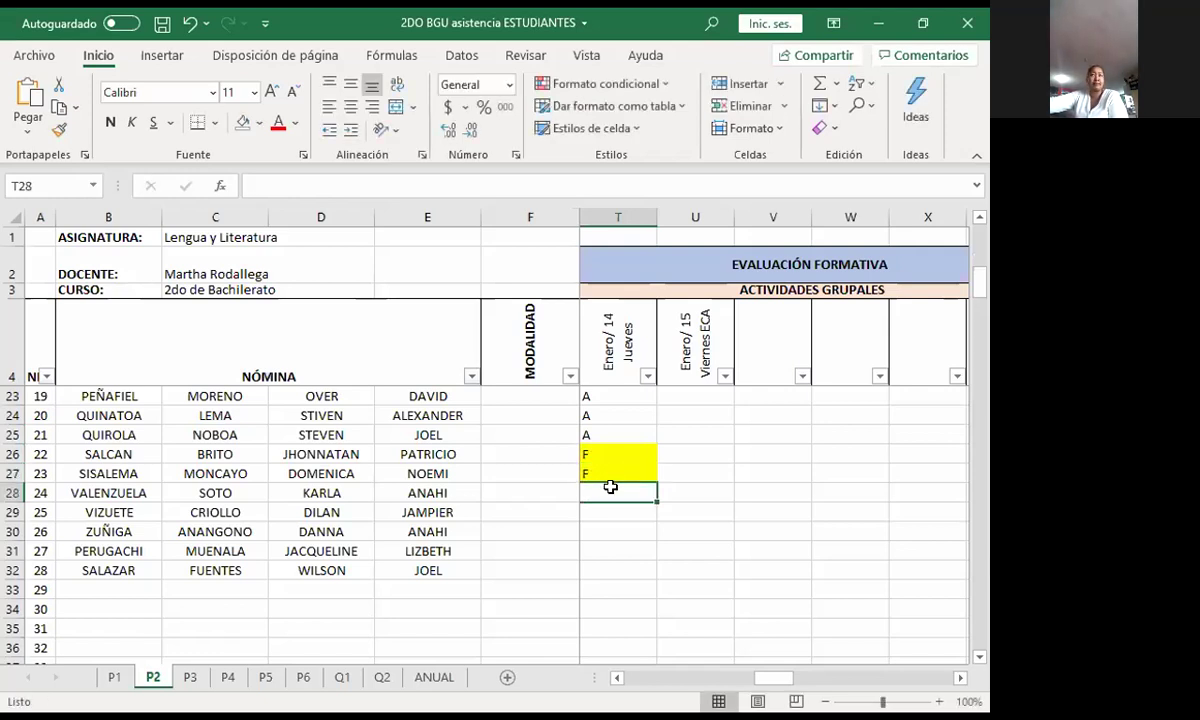
Enter A in T28 for student 24 and F in T29 for student 25
text(A)
key(Return)
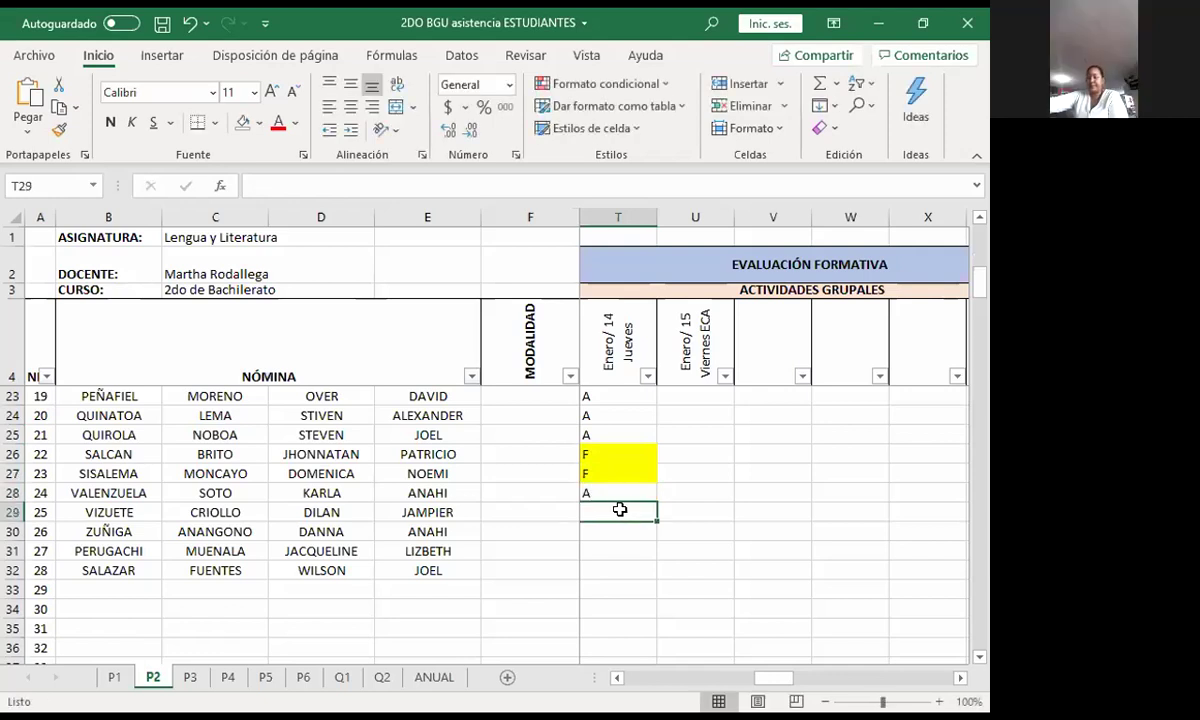
text(F)
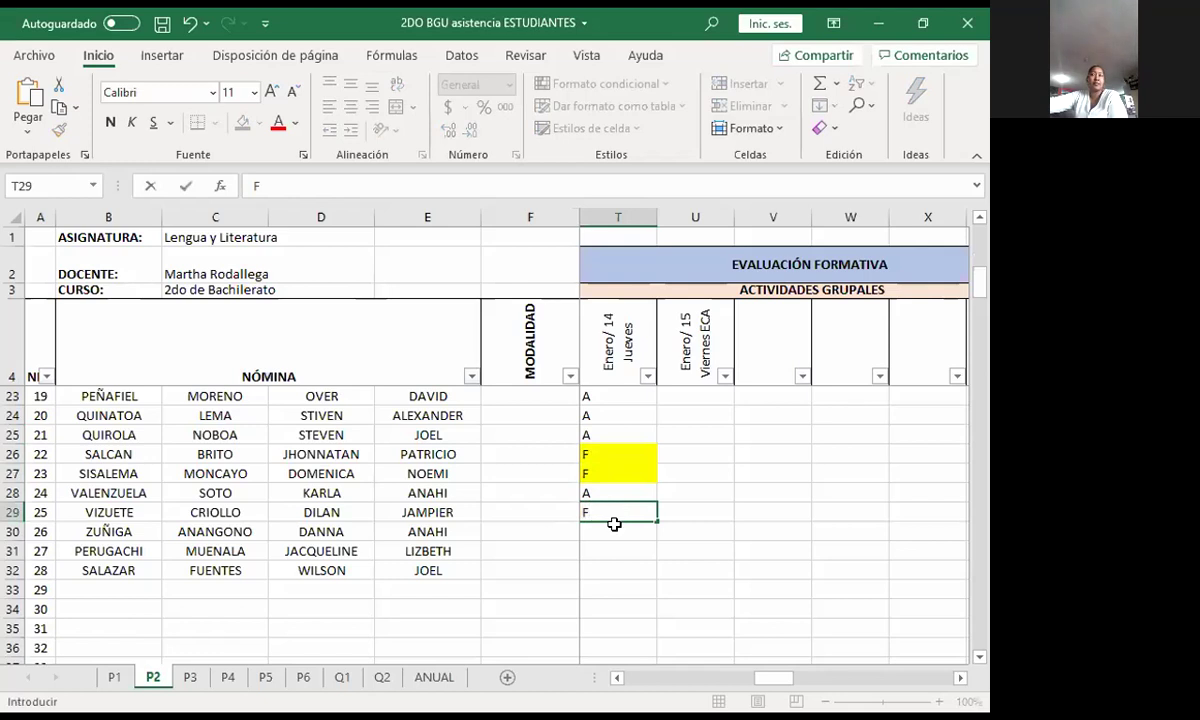
key(Return)
Enter A in T31 for student 27, leaving T30 blank, and undo the yellow fill applied to T31
click(616, 547)
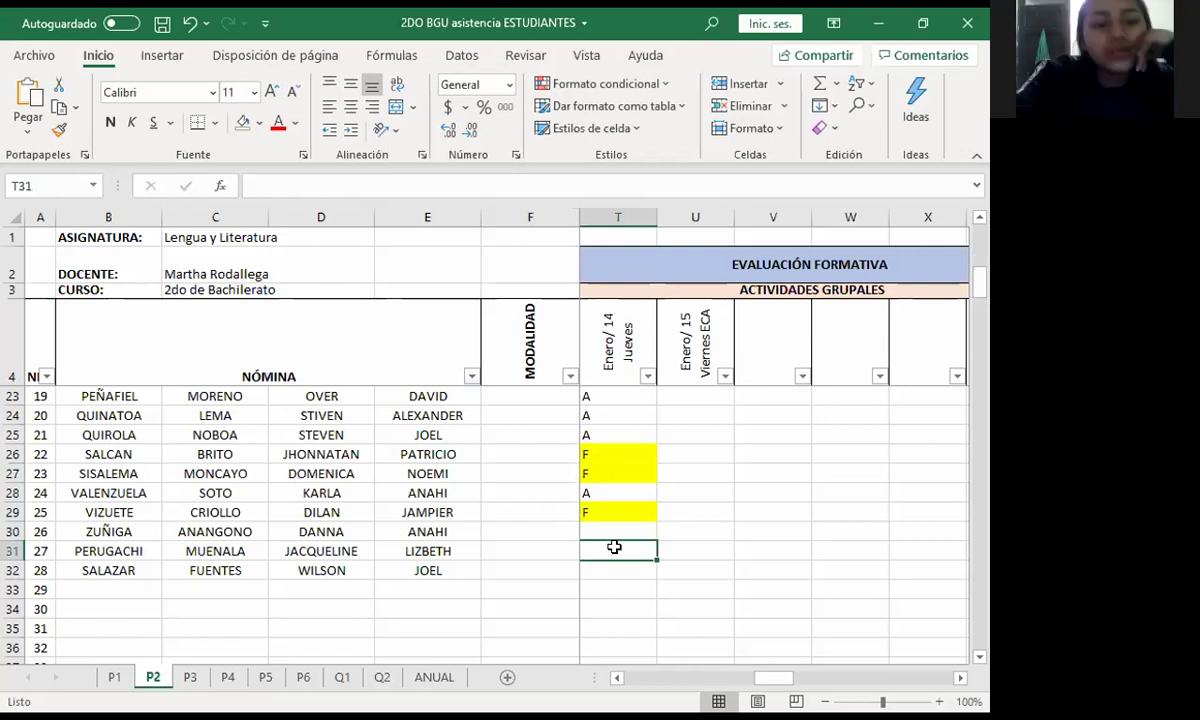
text(A)
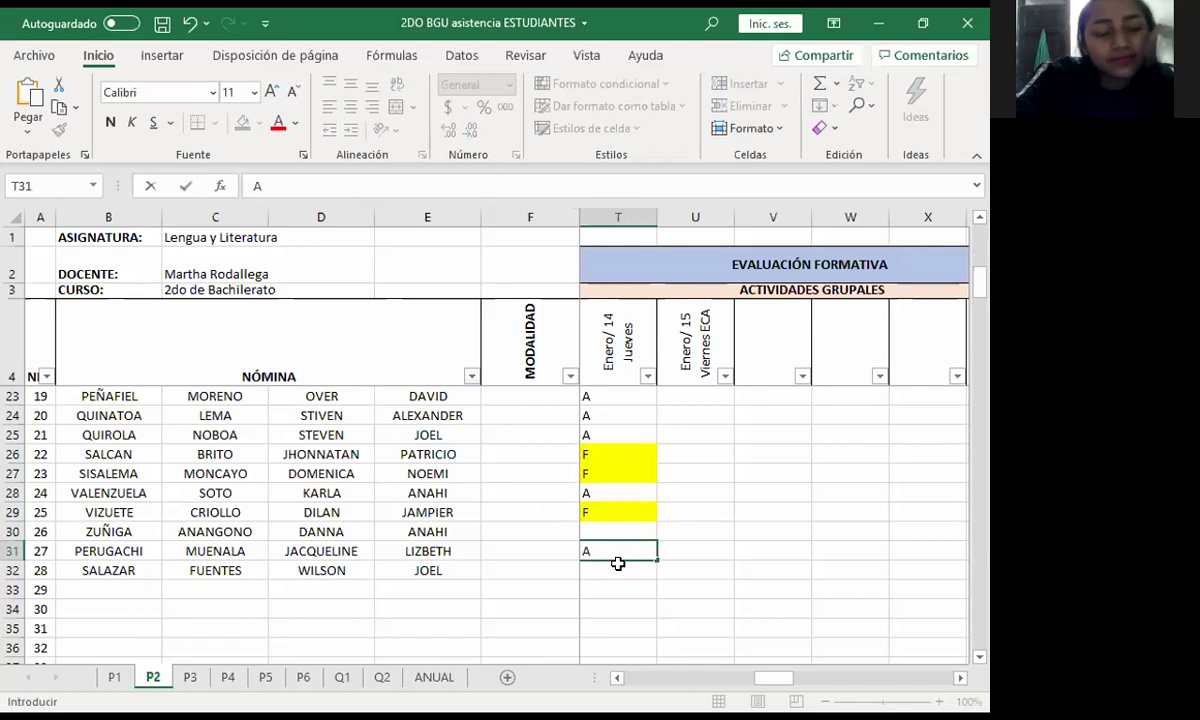
key(Return)
click(610, 547)
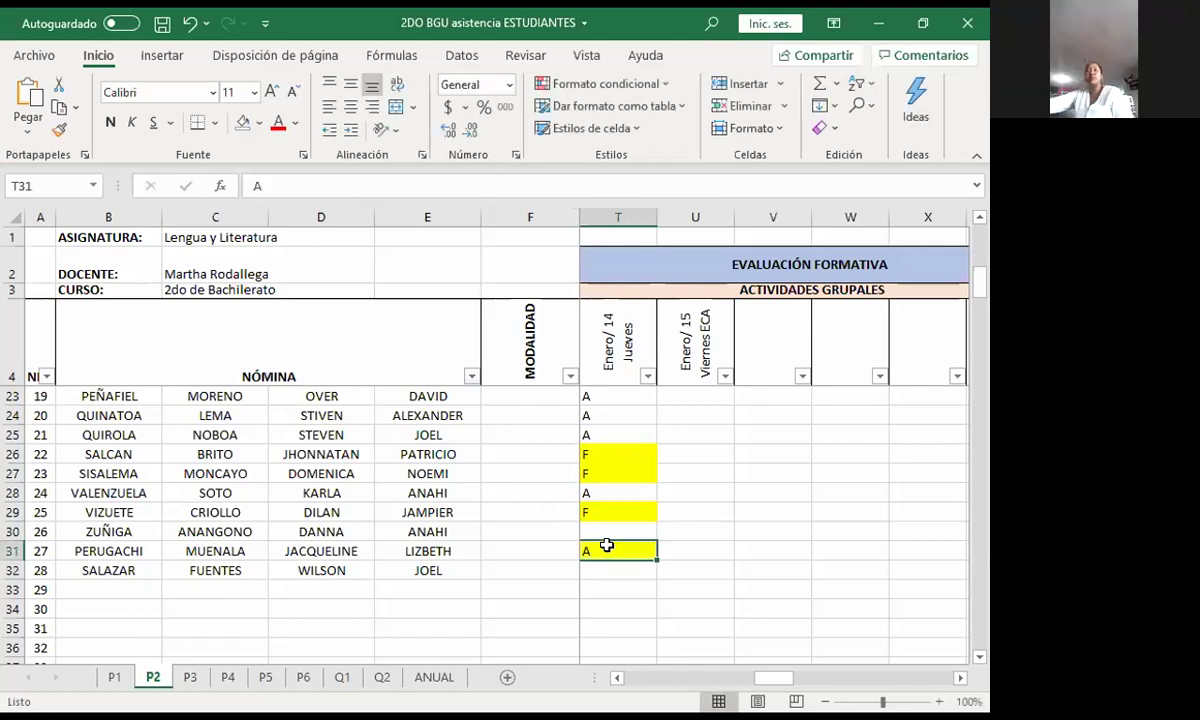
key(ctrl+z)
Enter A in T32 for student 28 and save the workbook
click(631, 569)
text(A)
key(Return)
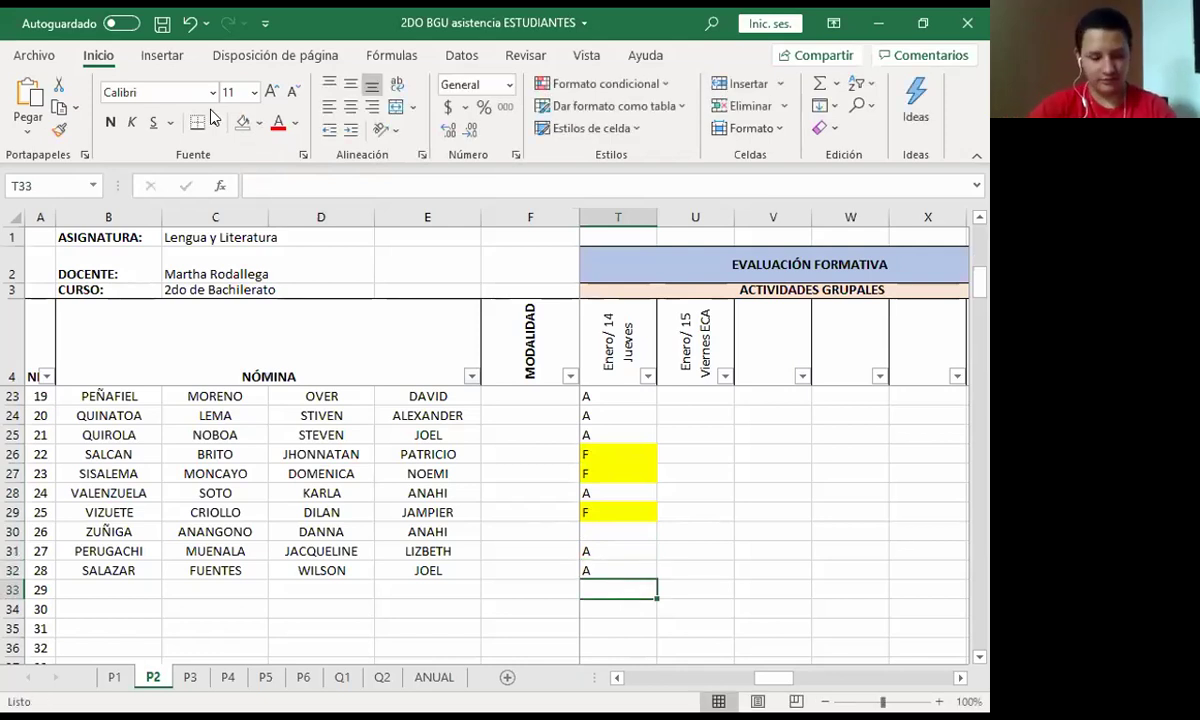
key(ctrl+g)
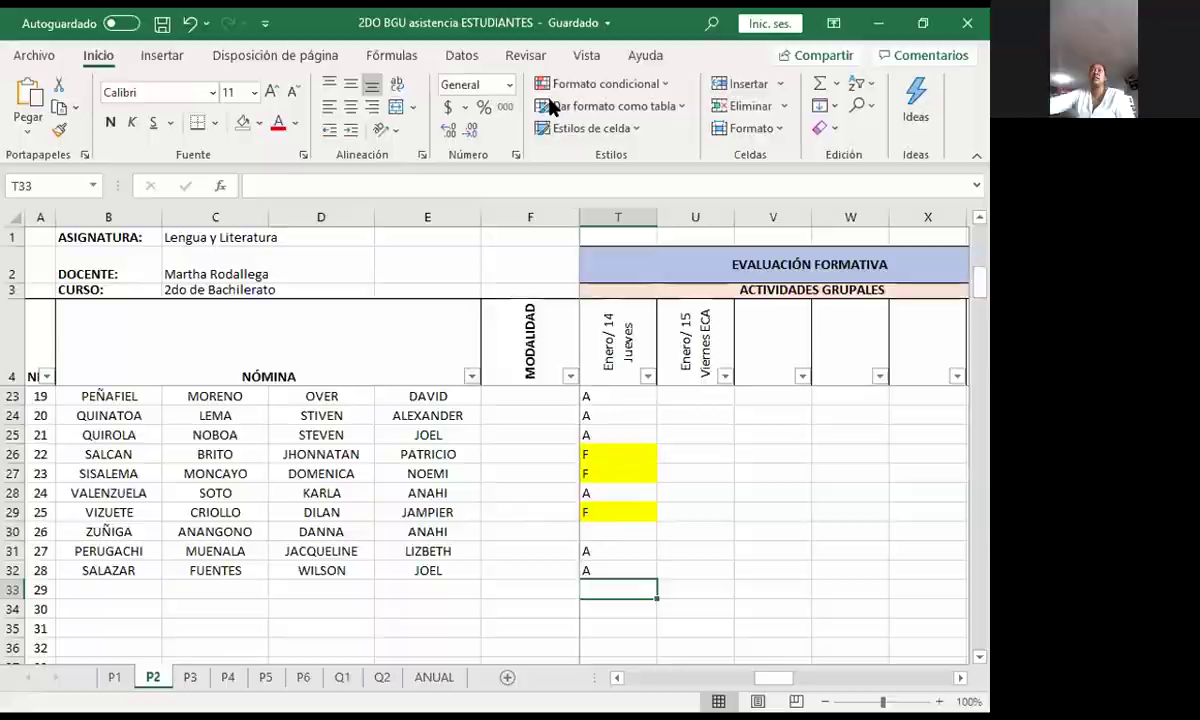
Share the screen with the YouTube video "Ser estudiantes en tiemp…" in the browser and show it full screen
key(alt+s)
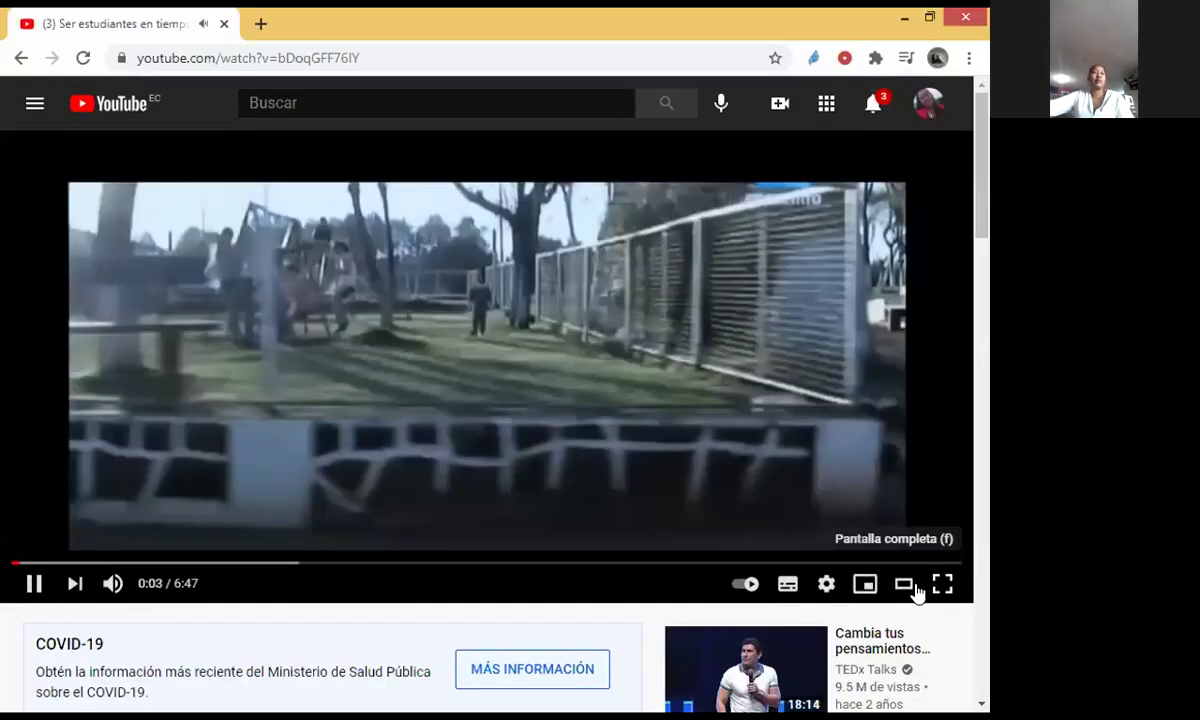
click(920, 588)
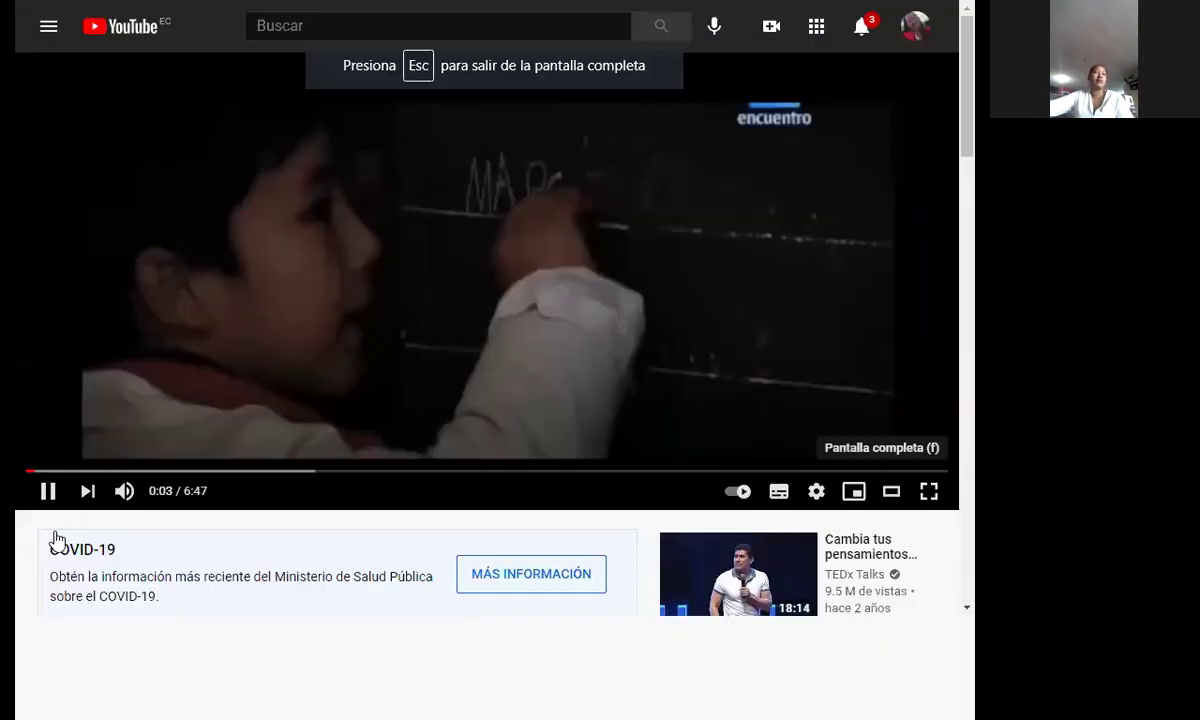